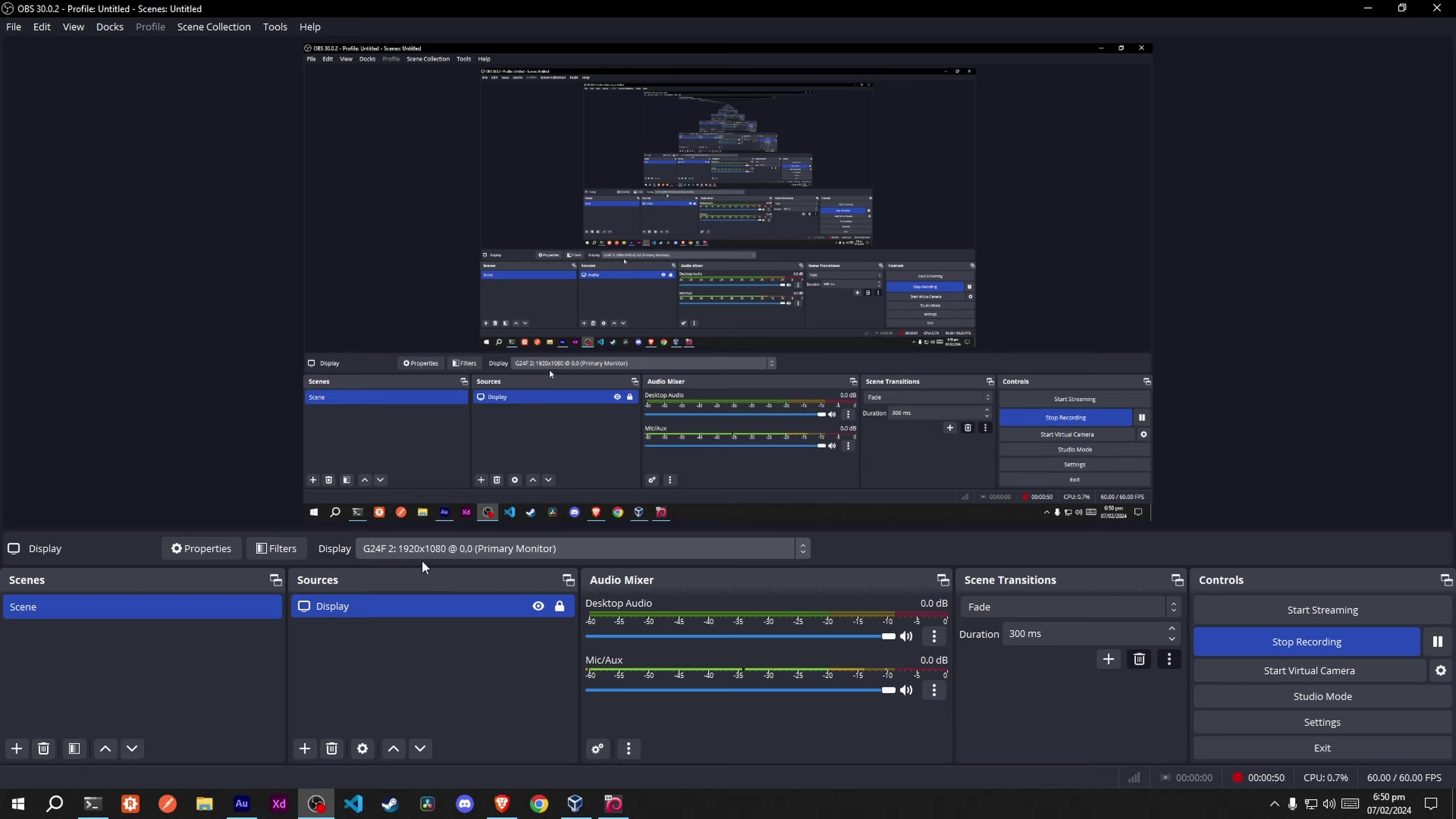
Review the streaming and recording options in the OBS output settings, including the recording path, quality, format and encoders.
click(1323, 721)
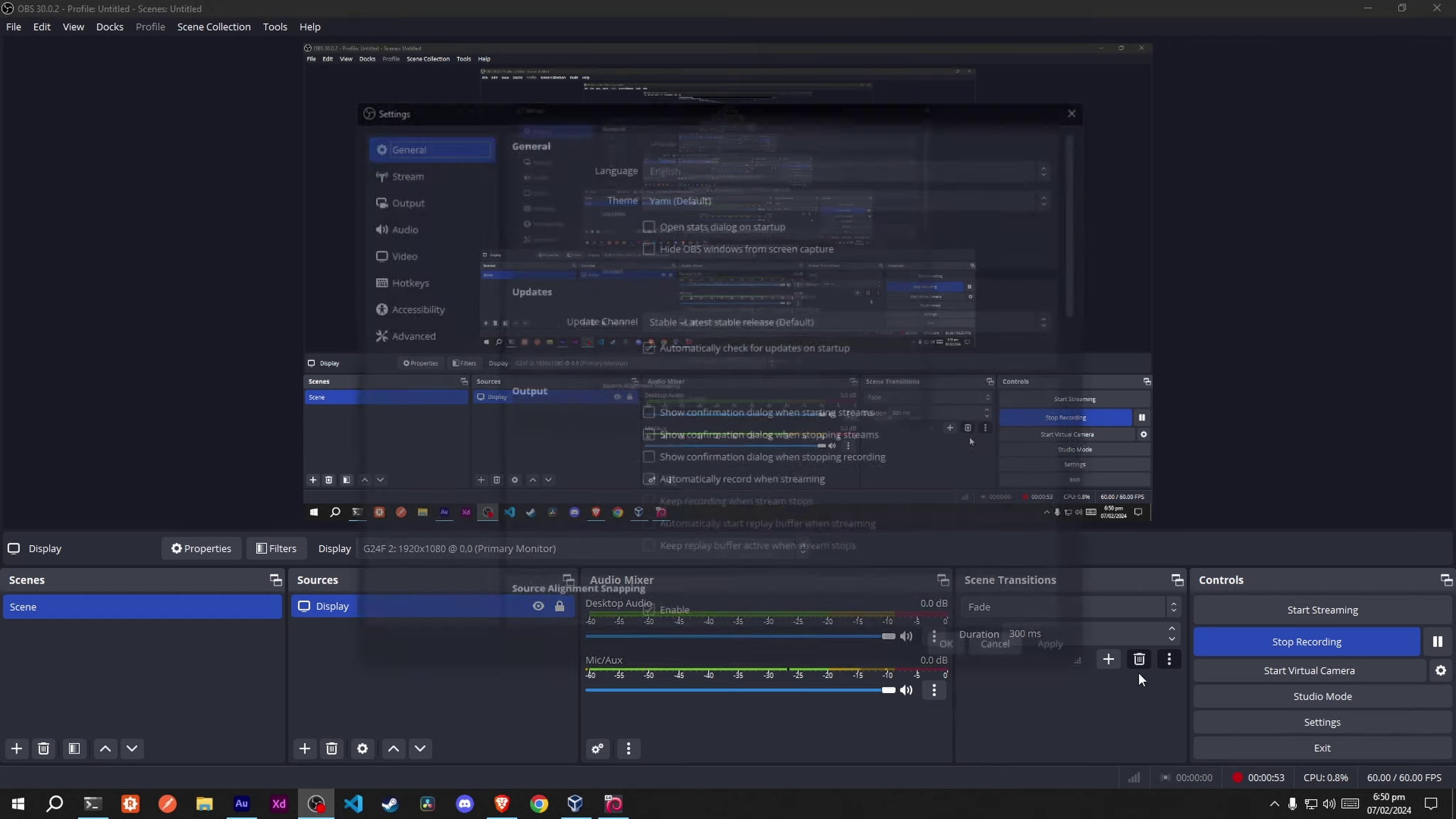
click(411, 202)
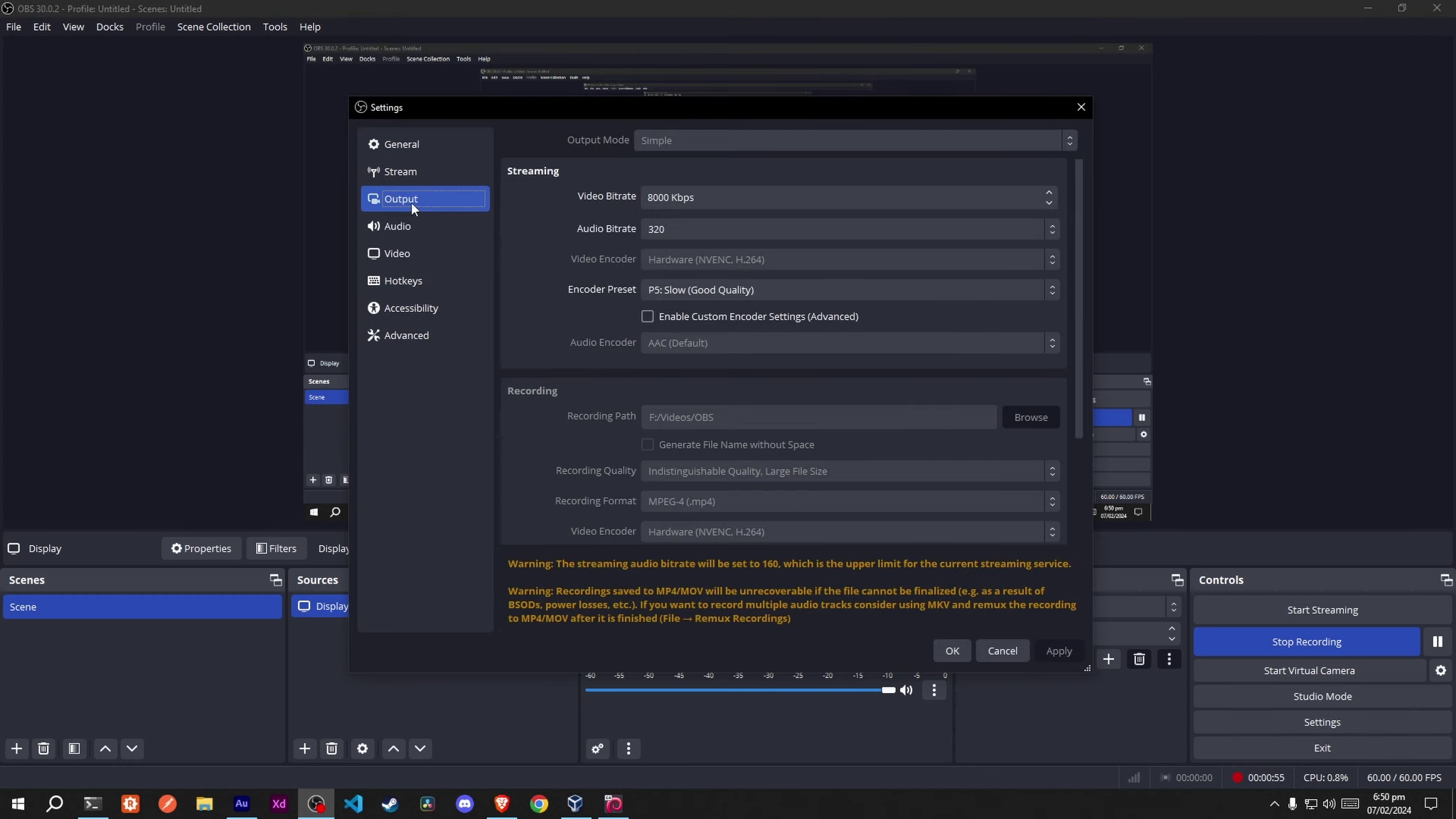
scroll(675, 334, down, 3)
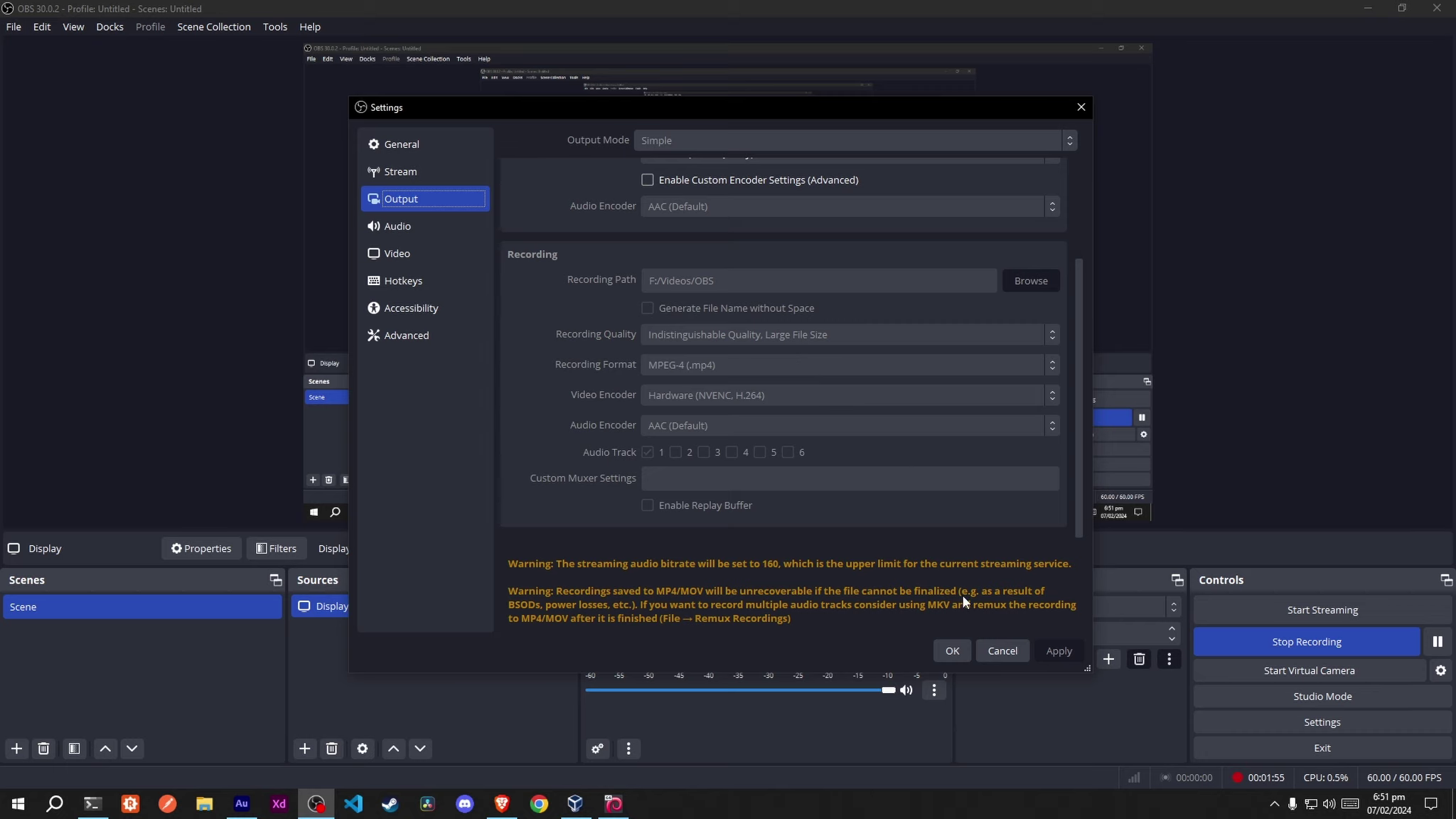
click(953, 649)
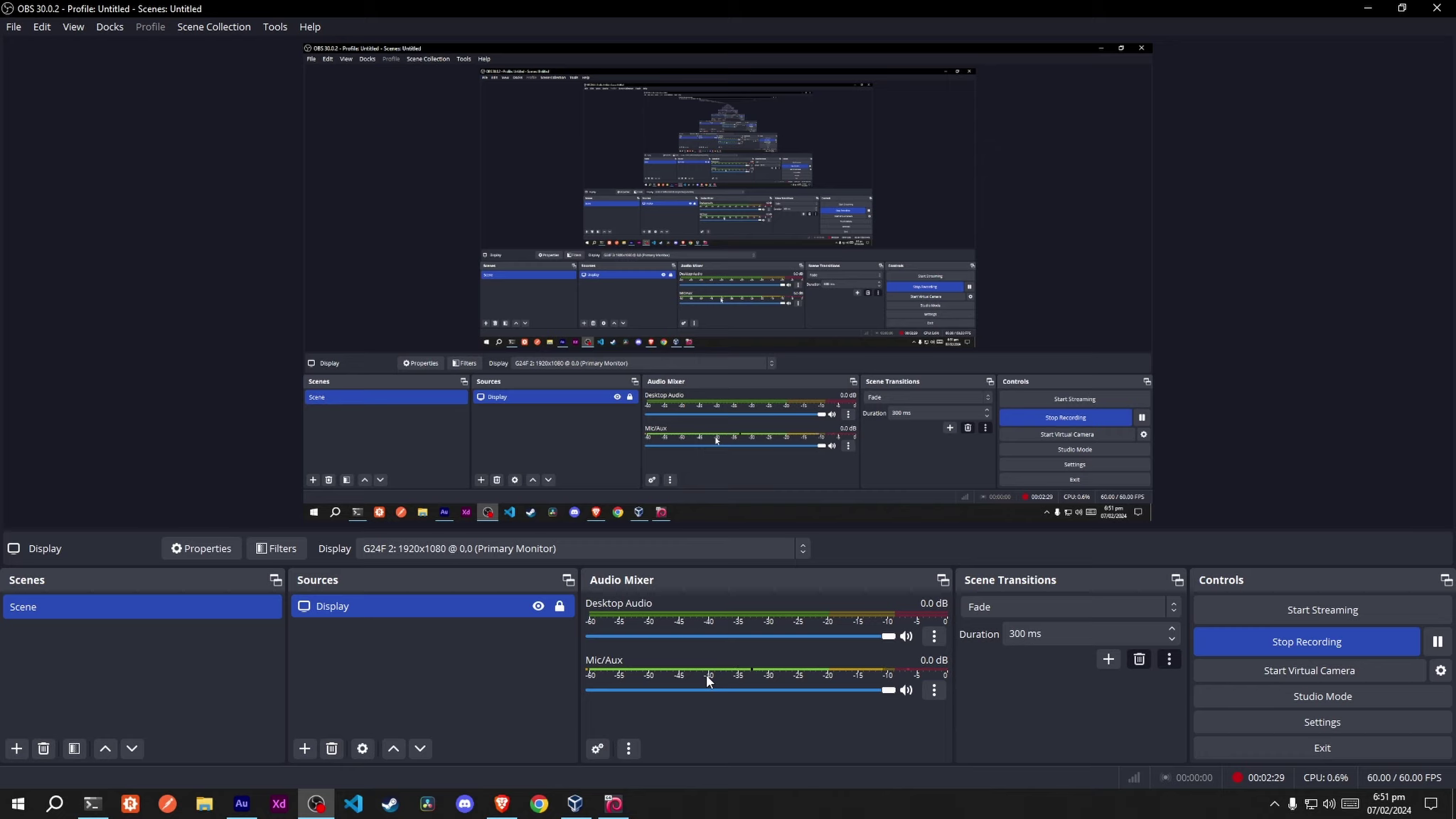
Switch to Adobe Audition, show the effects applied to Track 1 of 2023-Loud.sesx, and minimize the window.
click(241, 803)
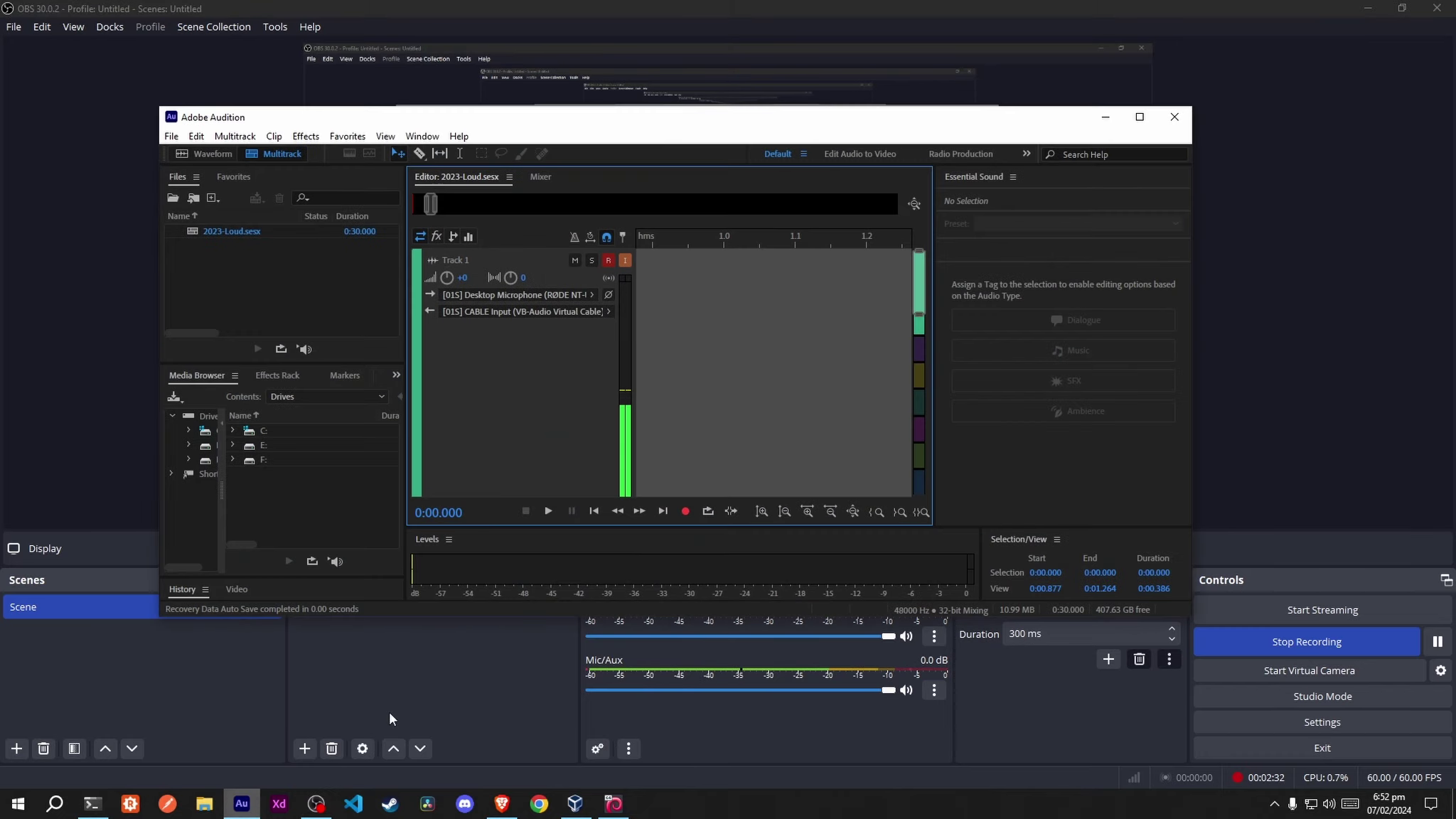
drag(217, 126, 317, 226)
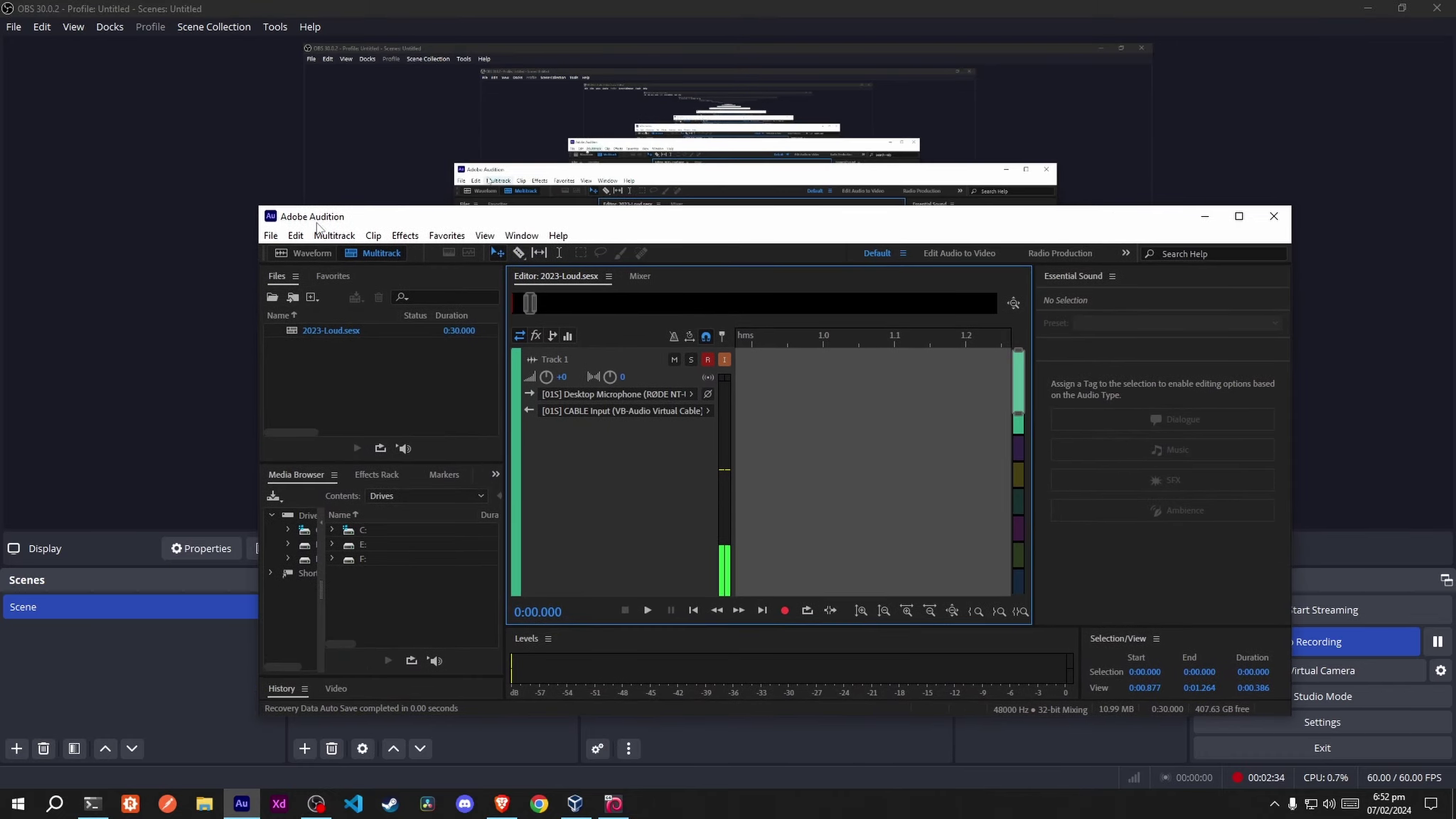
click(536, 336)
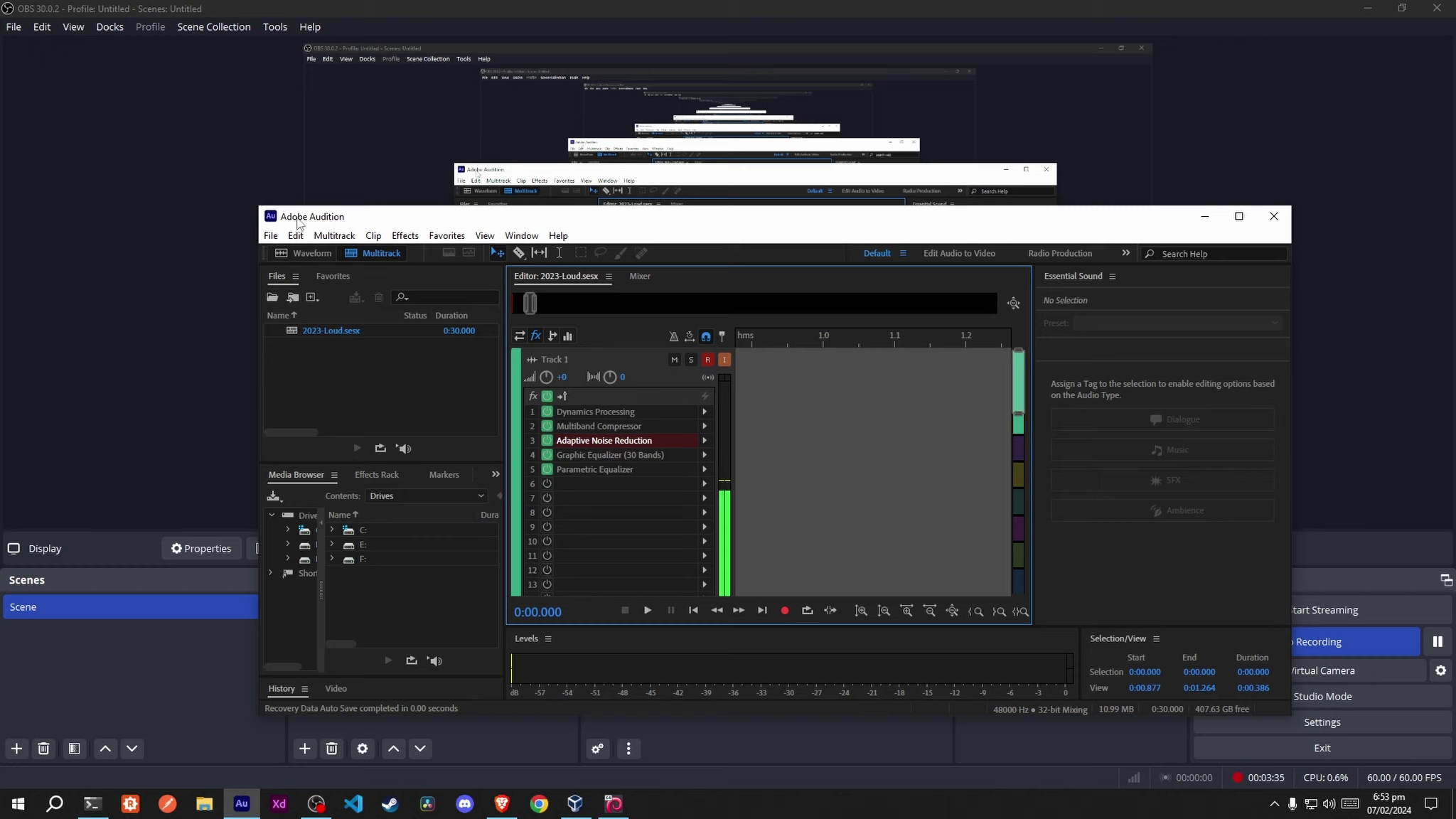
click(1204, 219)
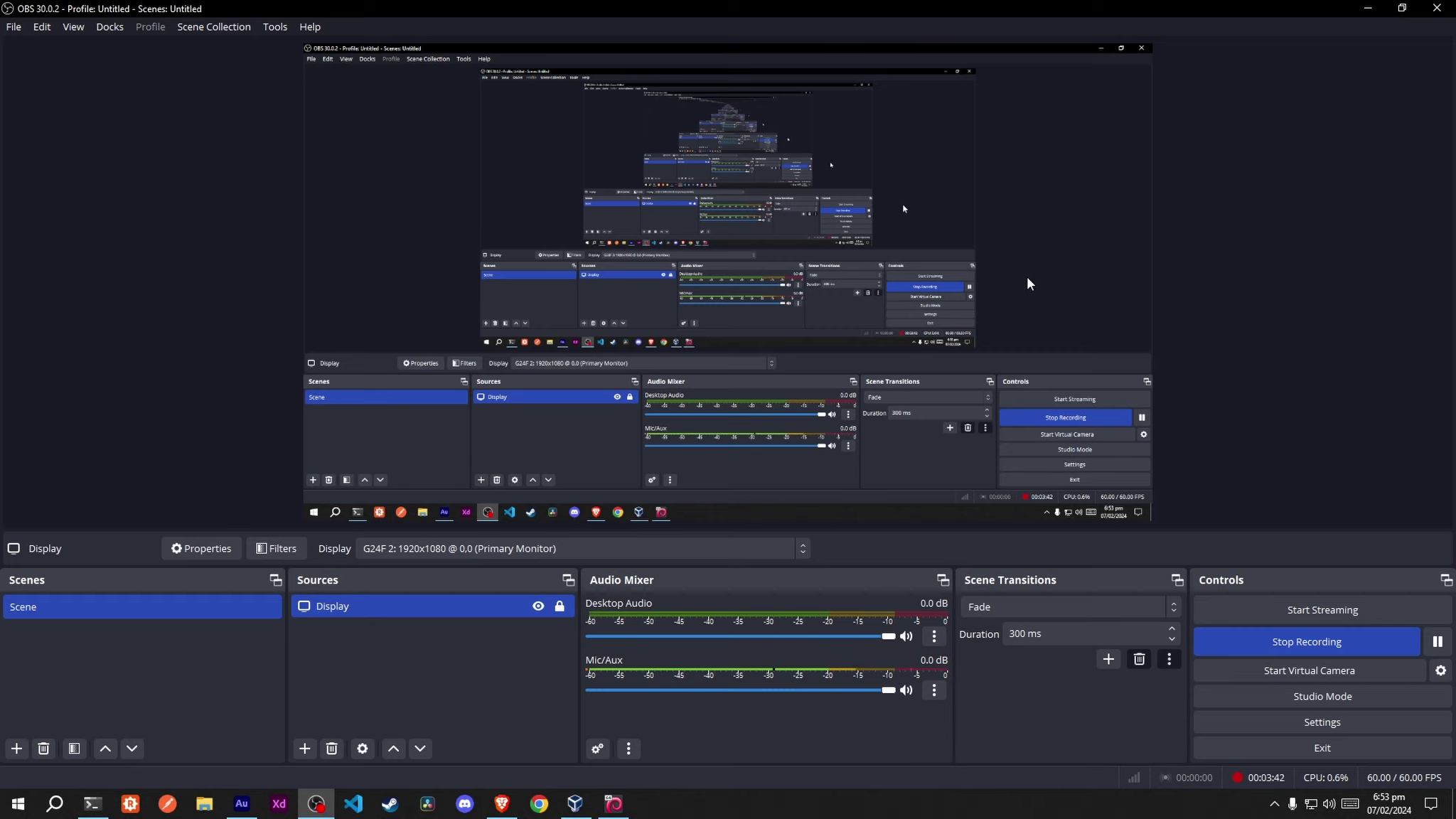
Launch Audacity, skipping the update and the crash recovery, and place its window over the middle of the screen.
click(56, 804)
text(a)
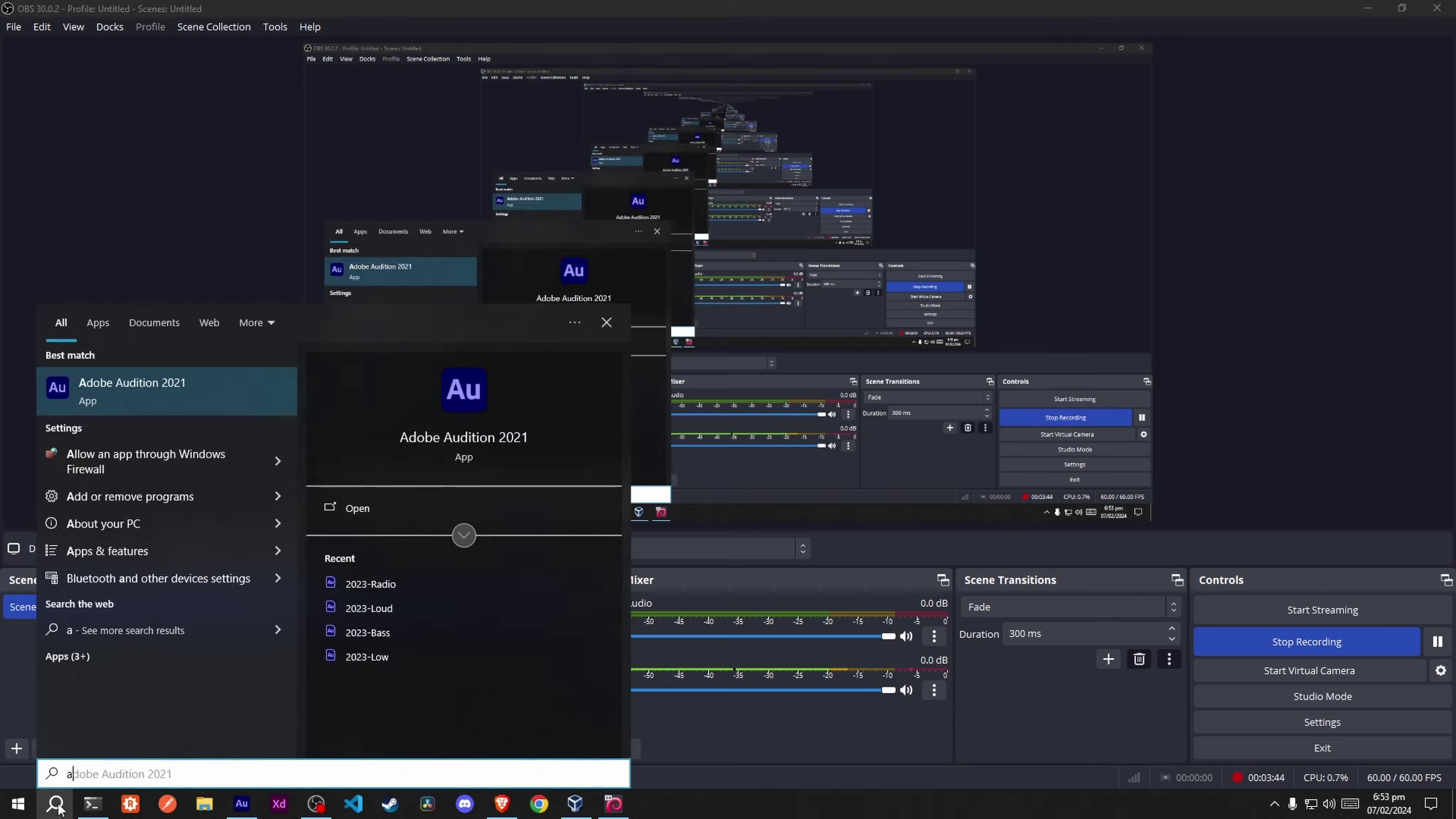
text(ud)
click(85, 416)
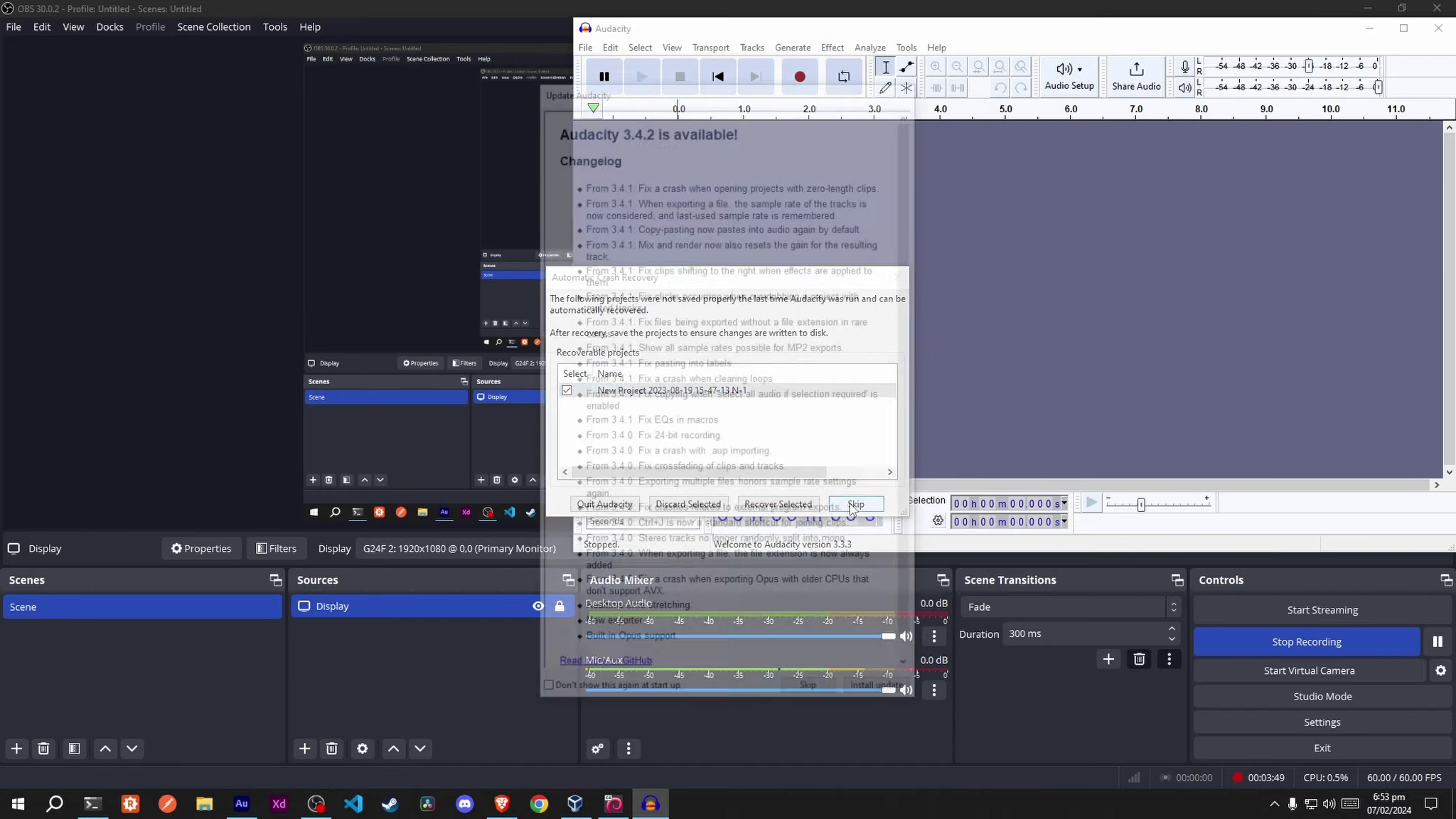
click(811, 695)
click(855, 505)
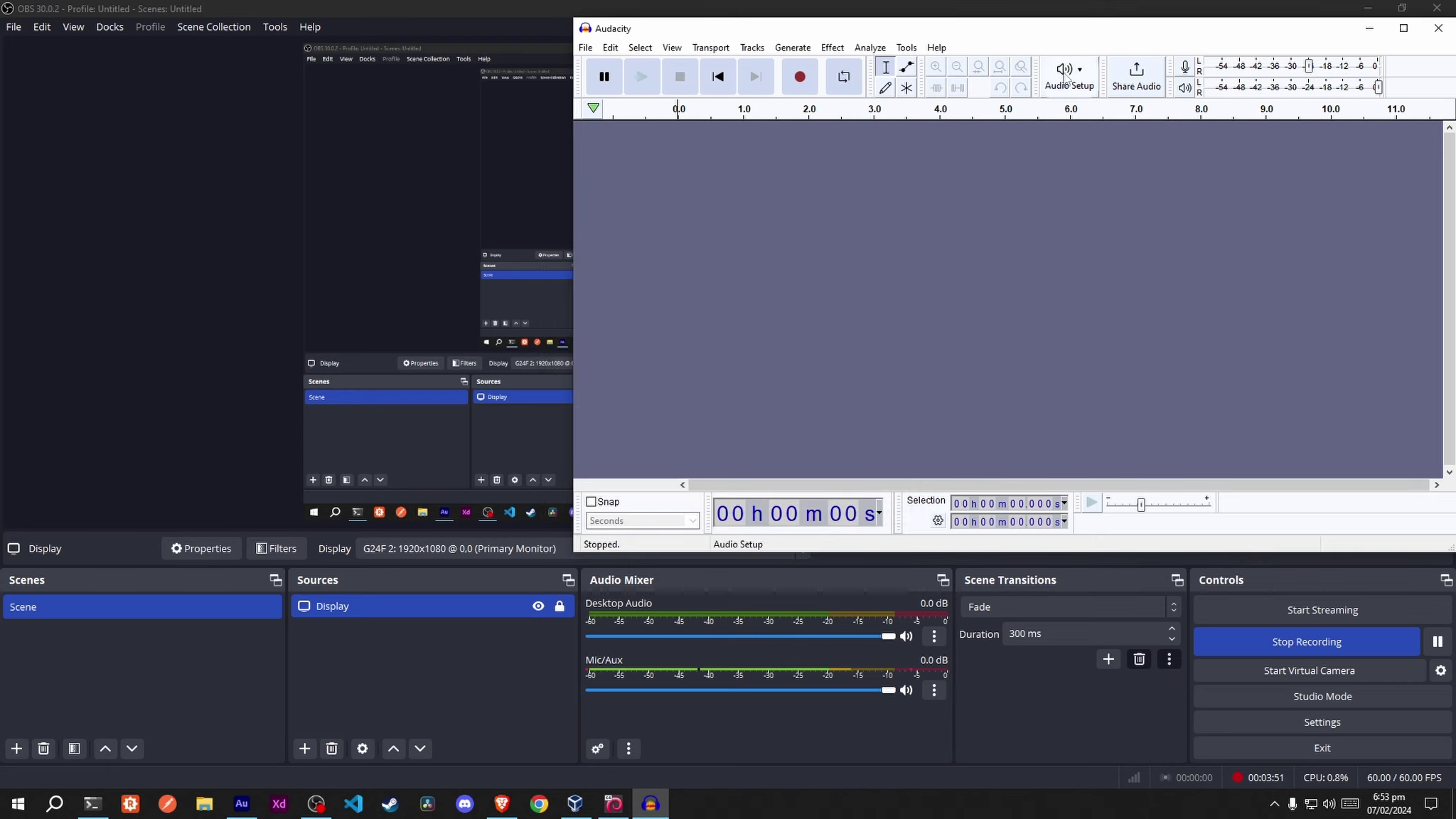
drag(1104, 39, 777, 85)
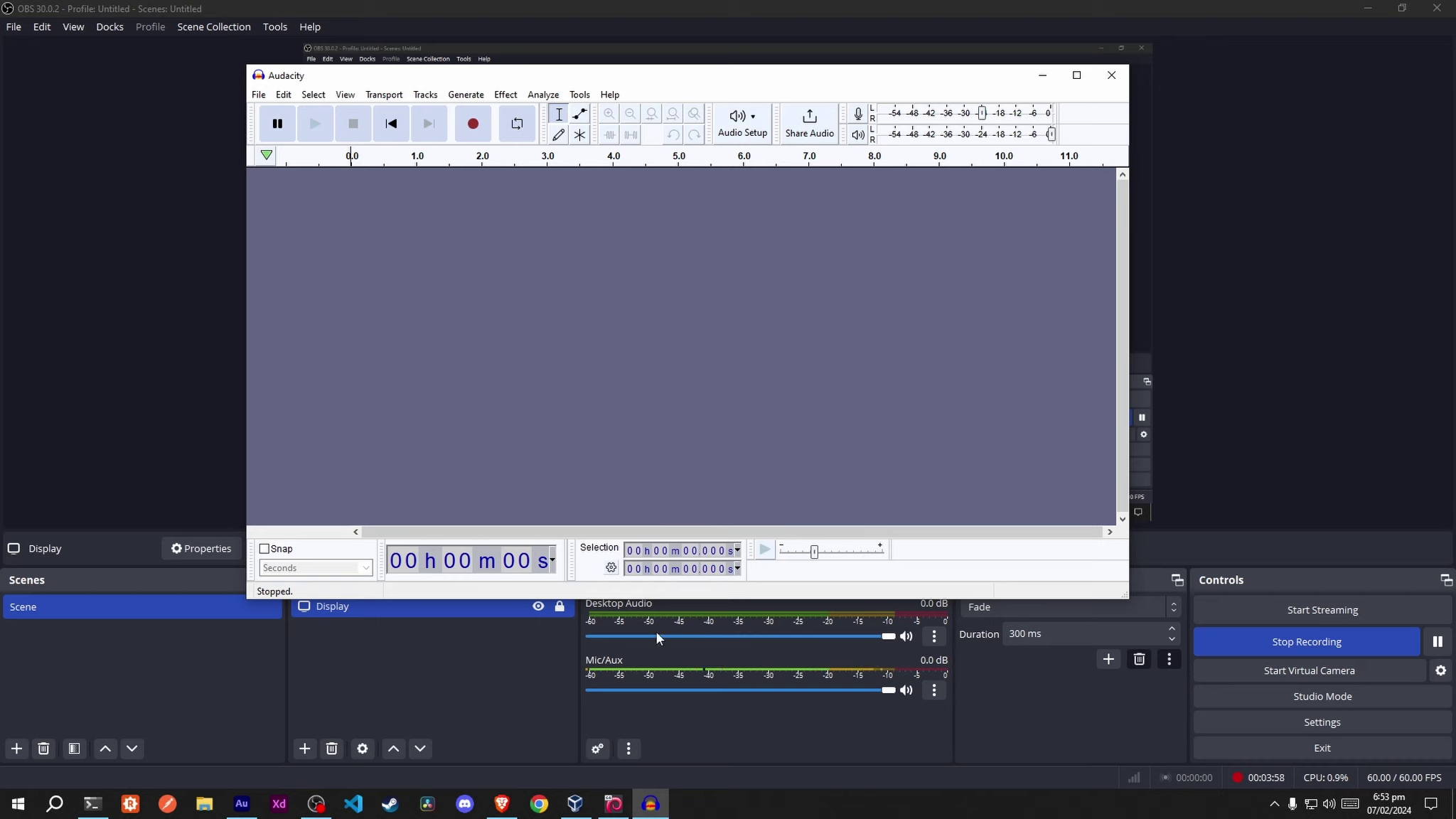
drag(720, 78, 763, 65)
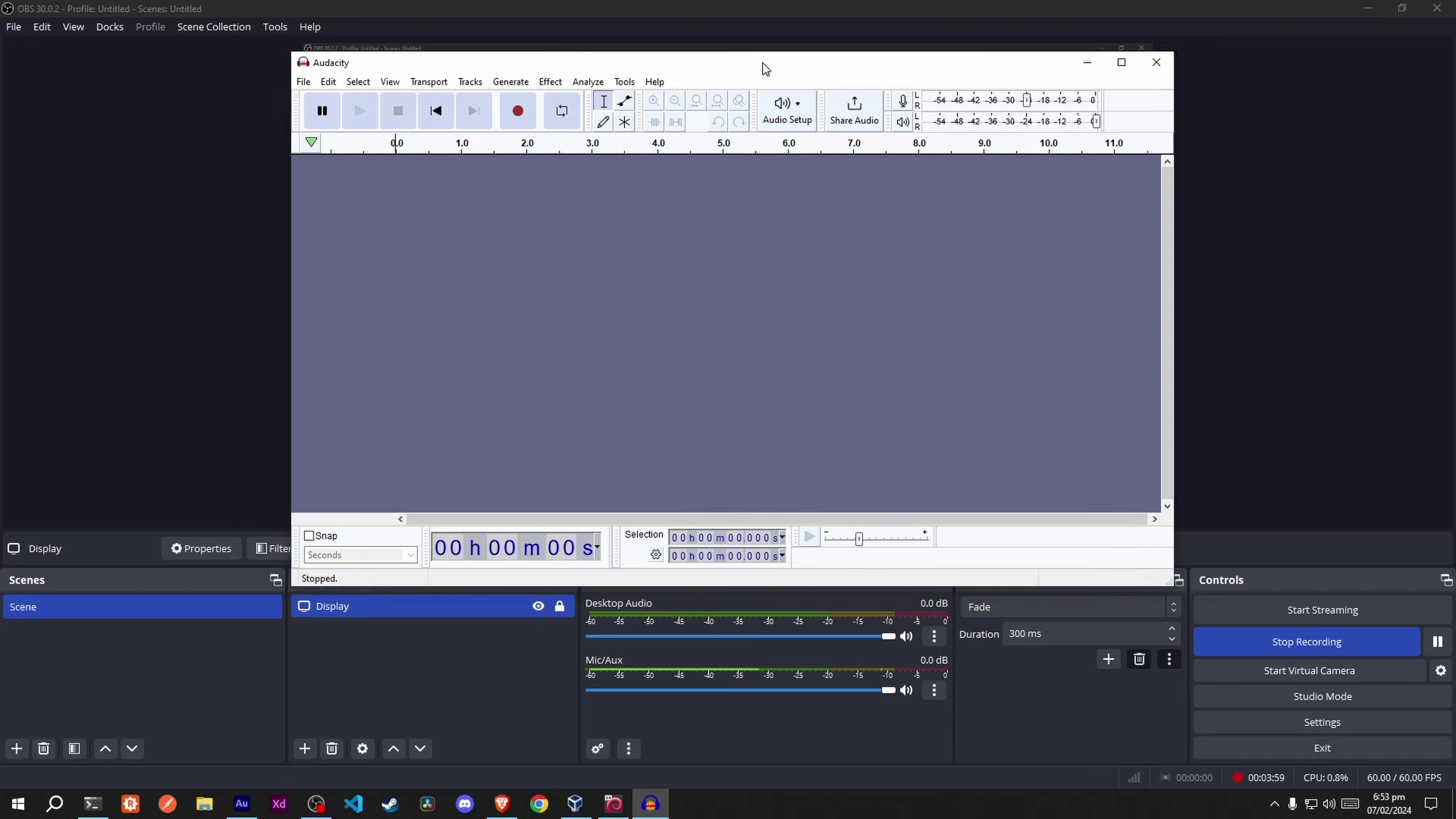
Record a voice clip of about 11 seconds in Audacity and play it back.
click(519, 112)
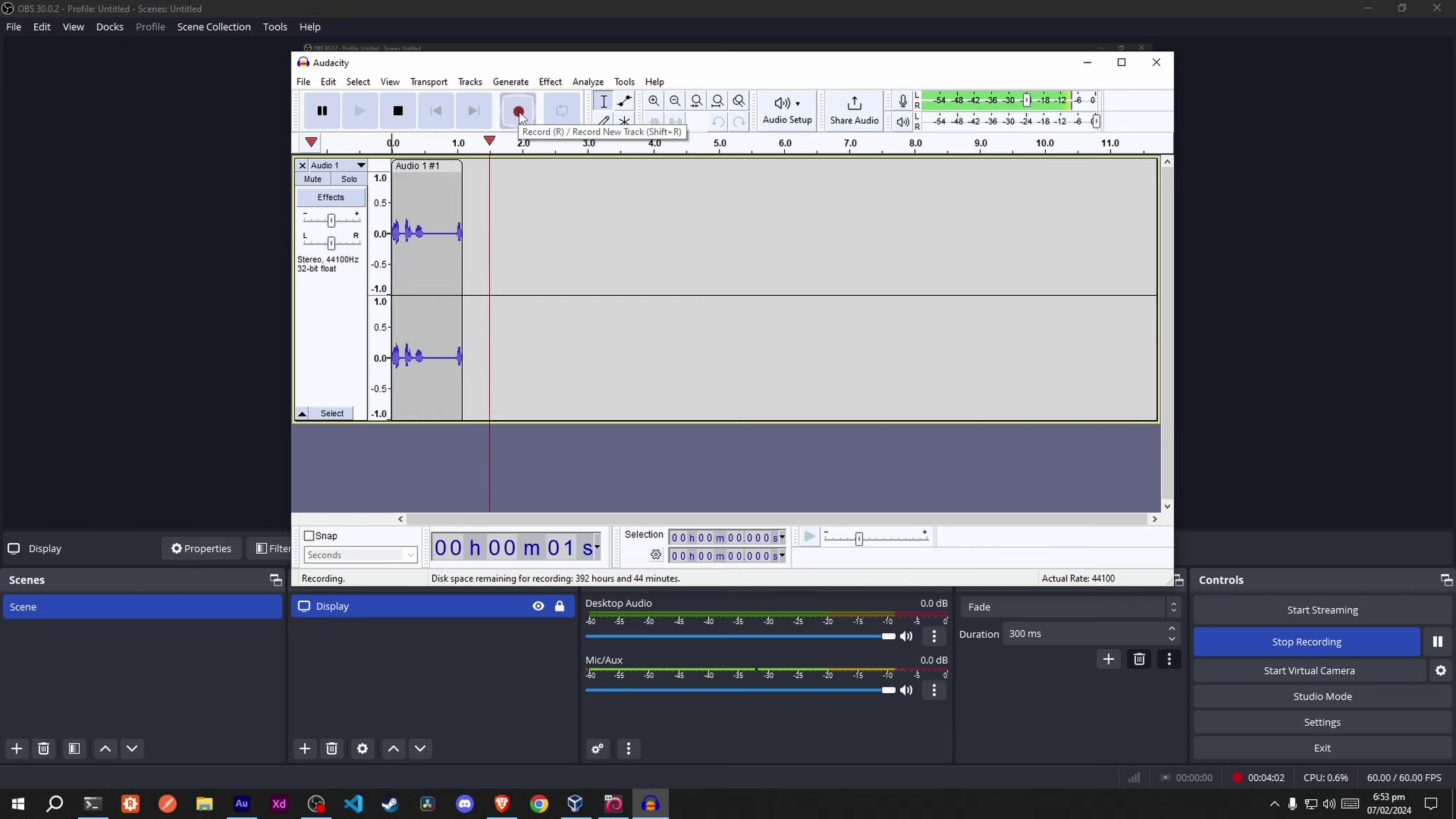
click(398, 111)
click(360, 111)
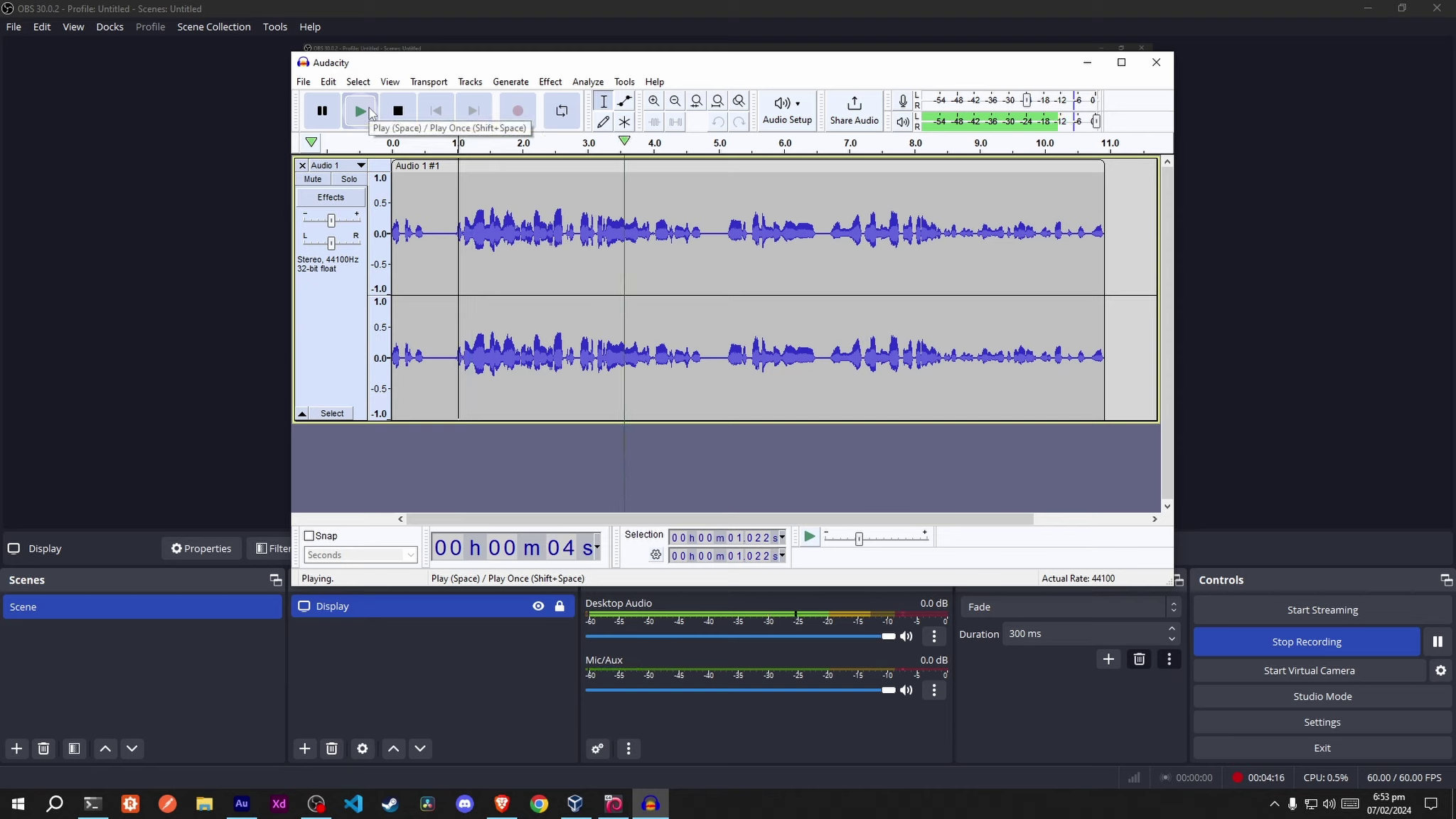
Select the waveform from about 1 to 8.5 seconds, extend the selection to the whole clip, and close Audacity.
click(455, 217)
drag(455, 217, 945, 221)
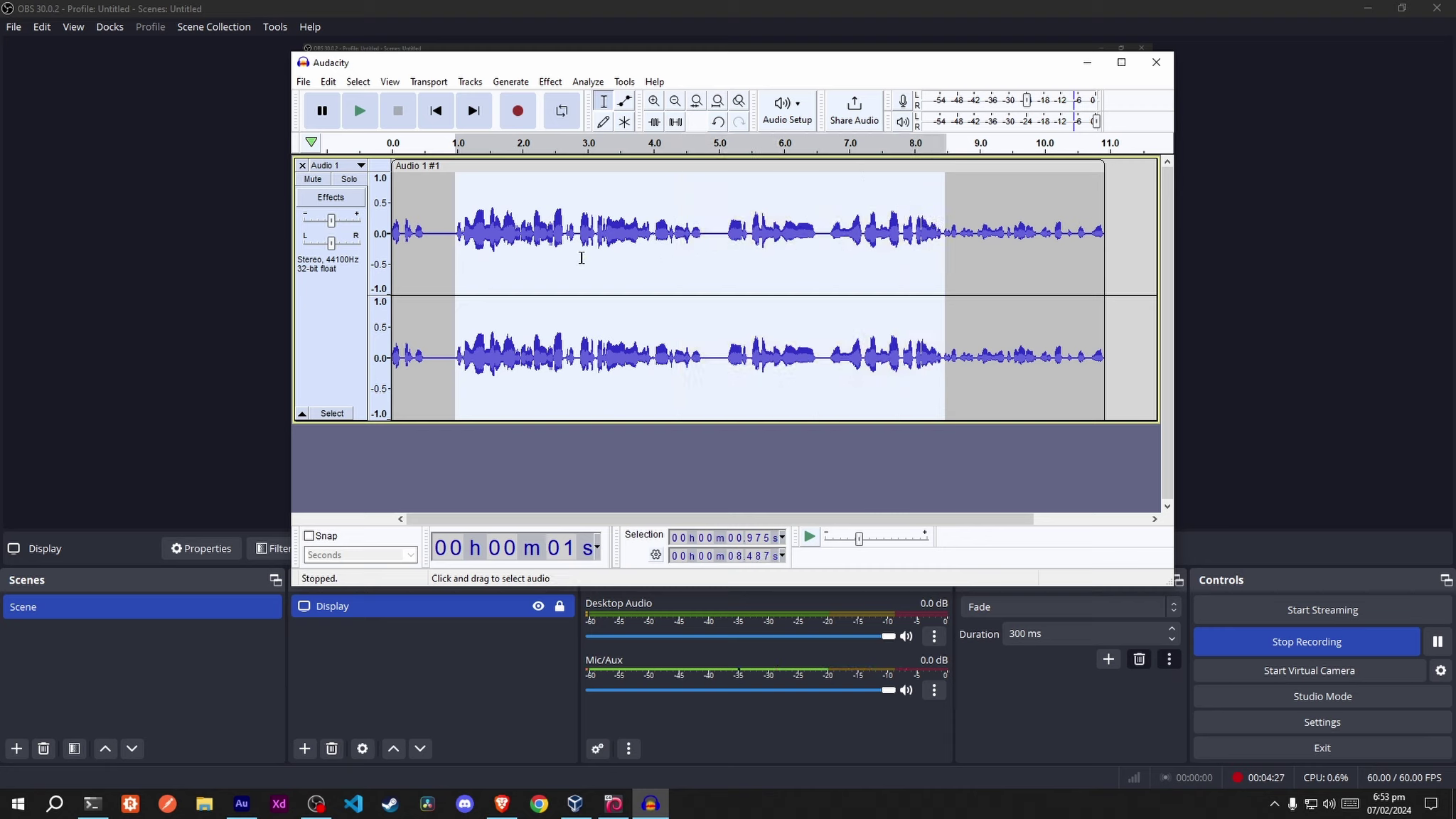
click(699, 258)
click(461, 238)
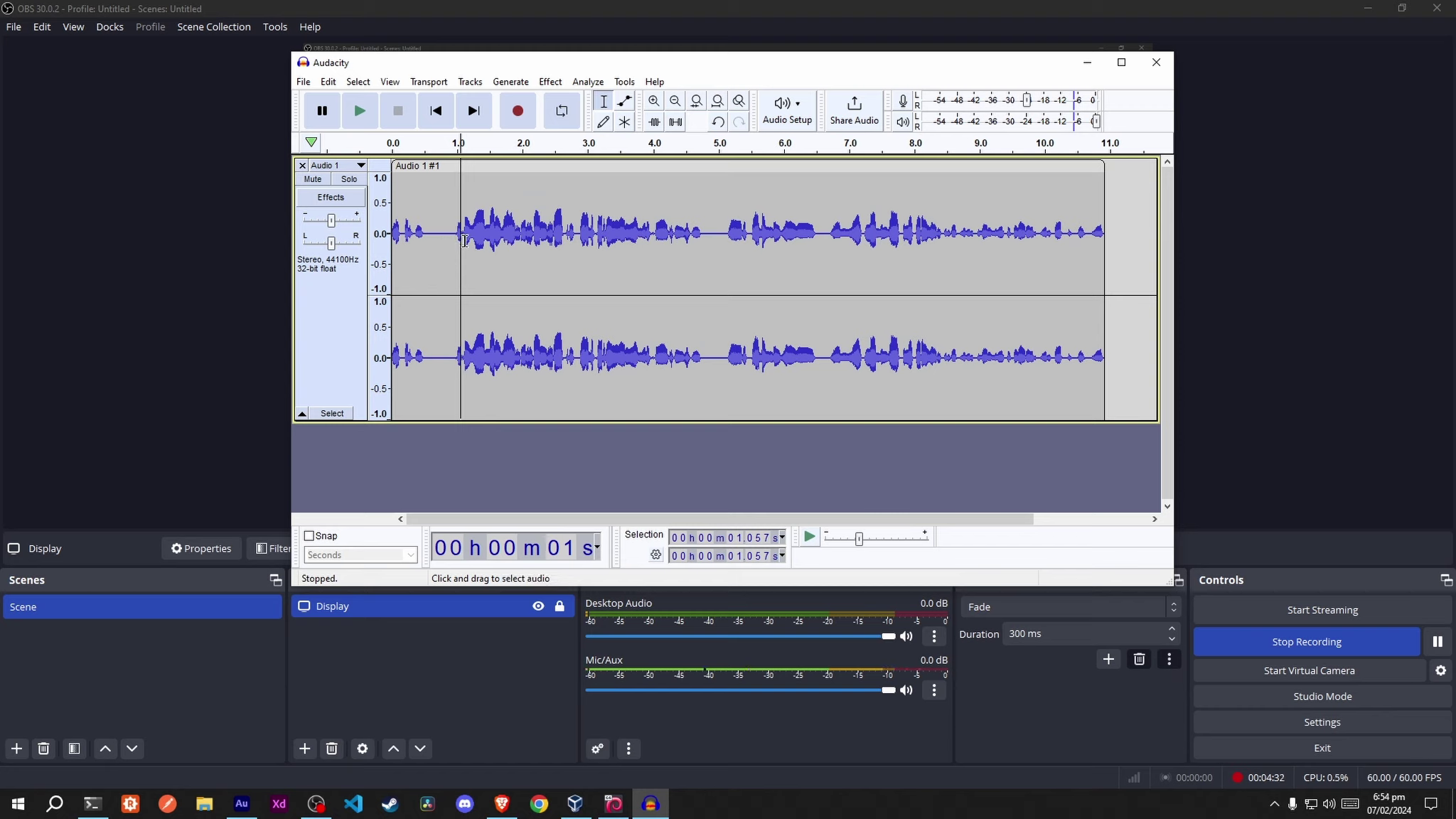
double_click(685, 231)
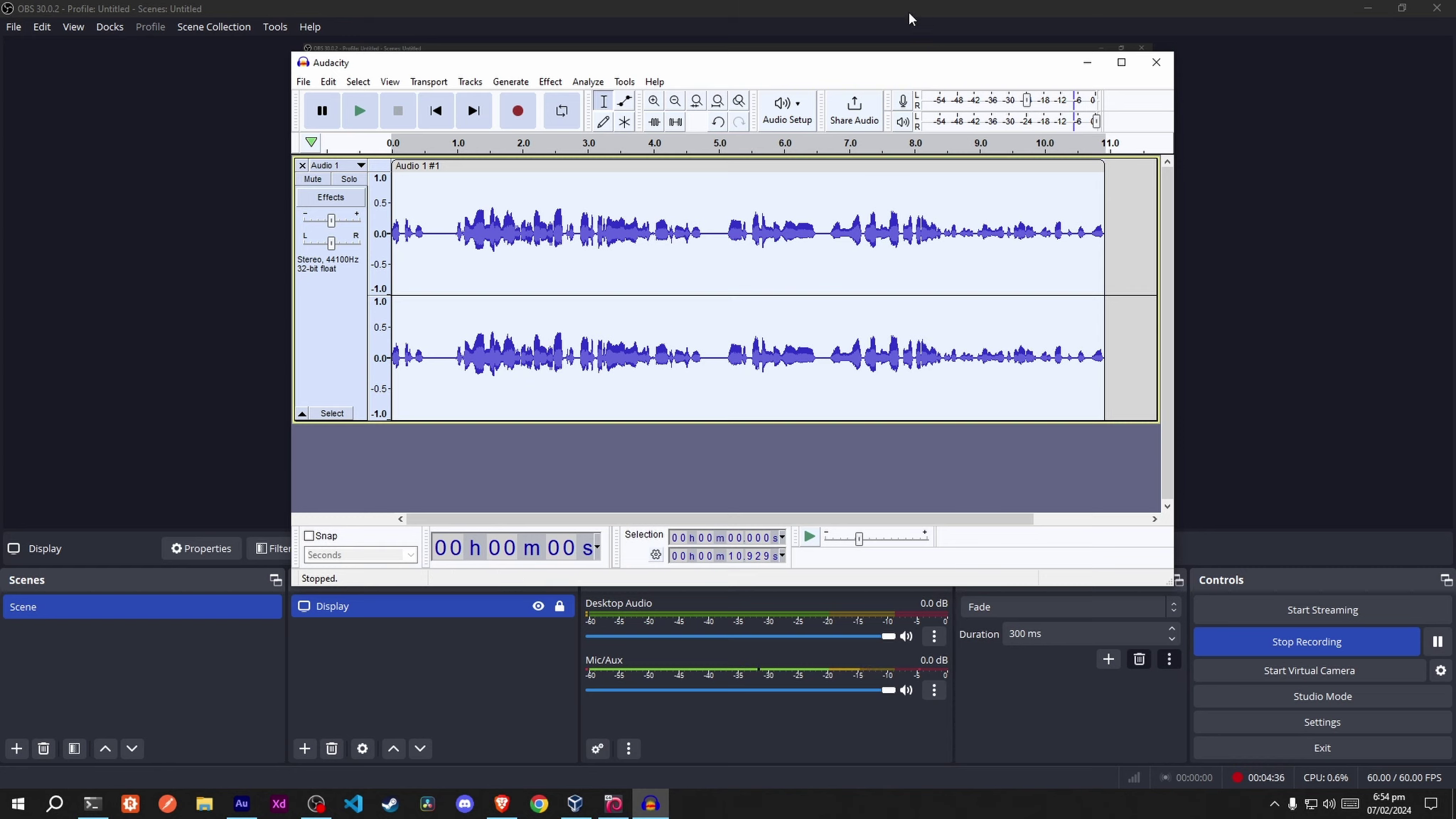
drag(822, 63, 871, 121)
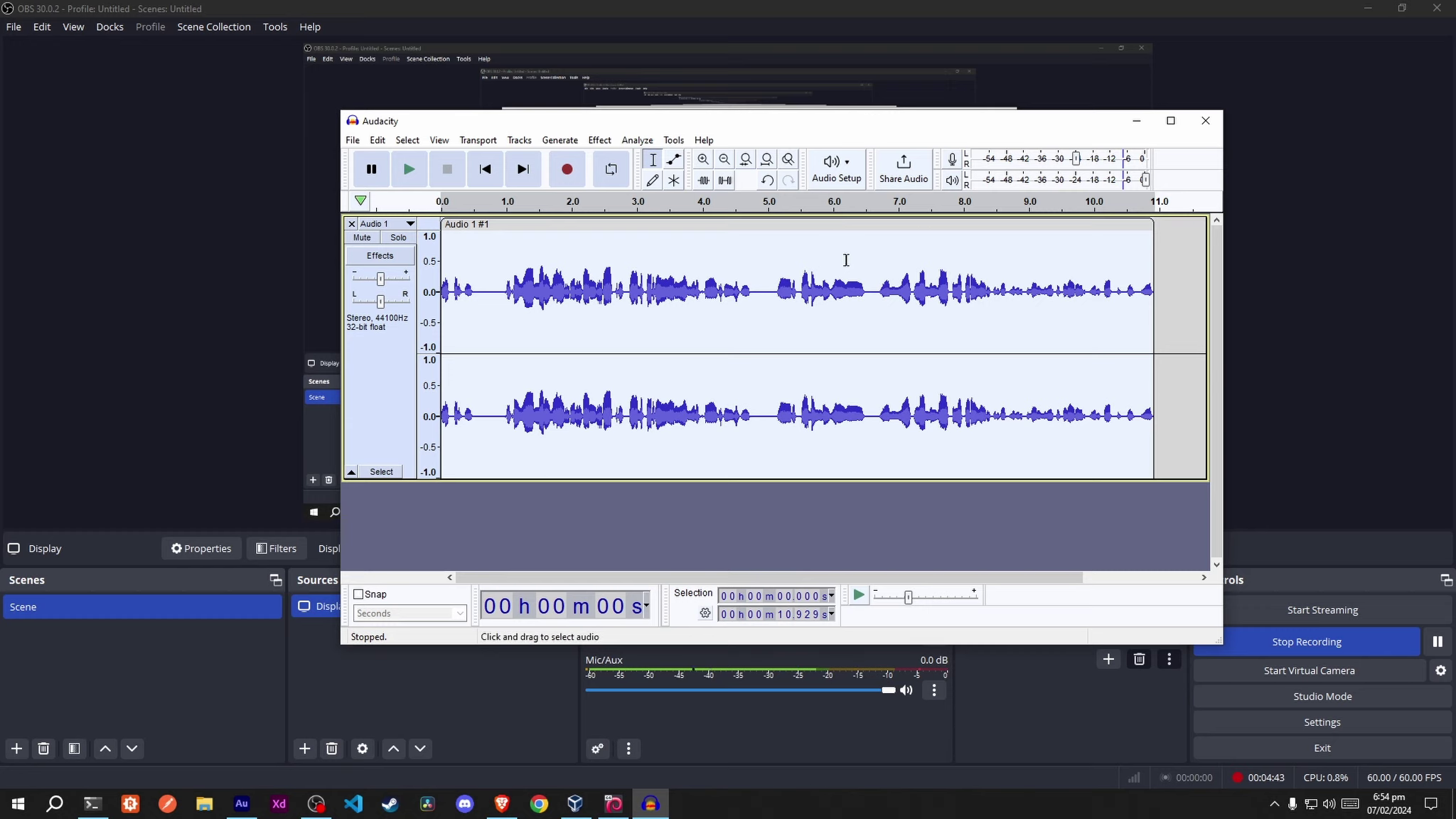
click(1205, 120)
Open DaVinci Resolve to view the local projects in its project manager, and close it.
click(429, 814)
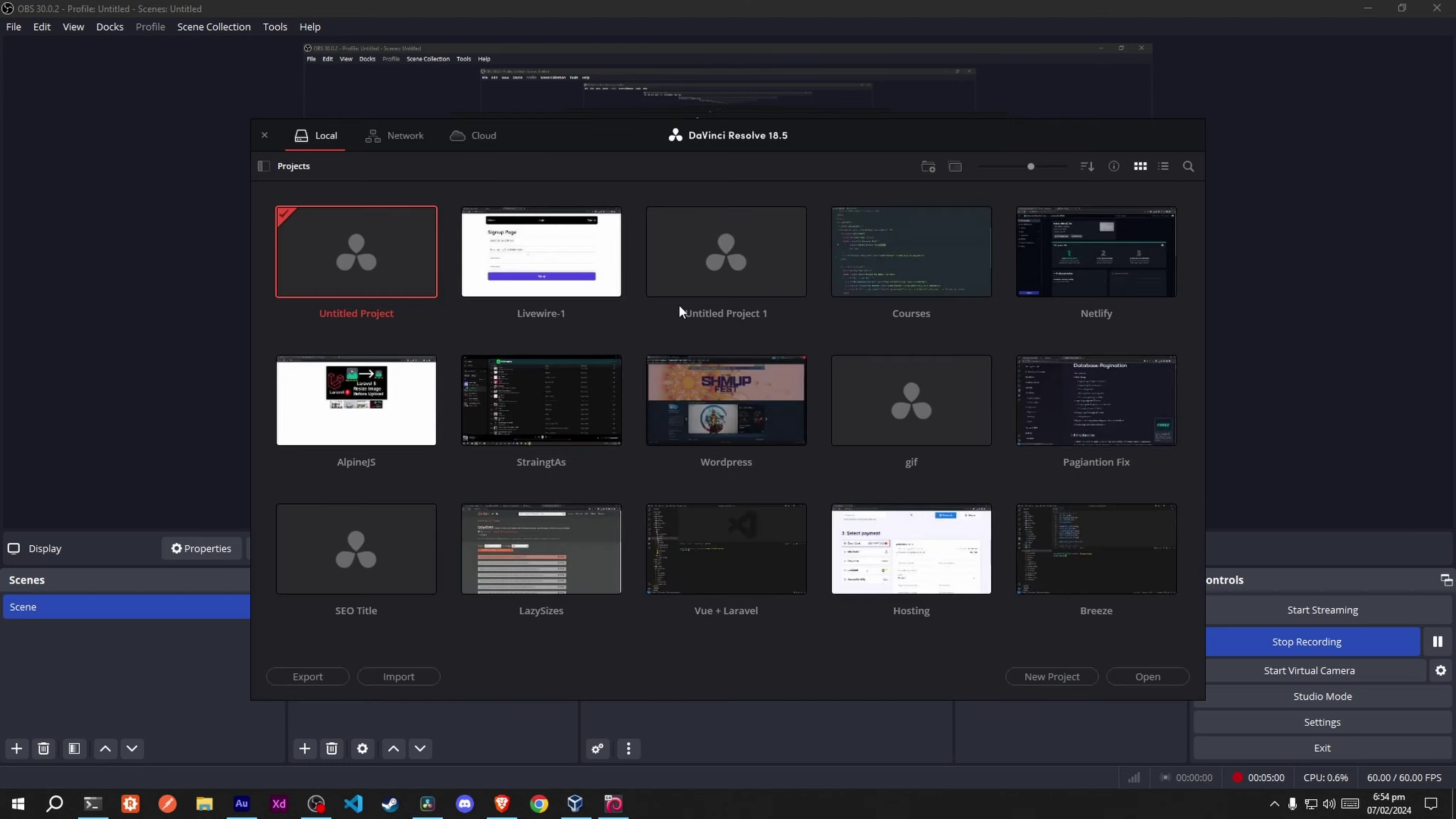
drag(713, 149, 830, 171)
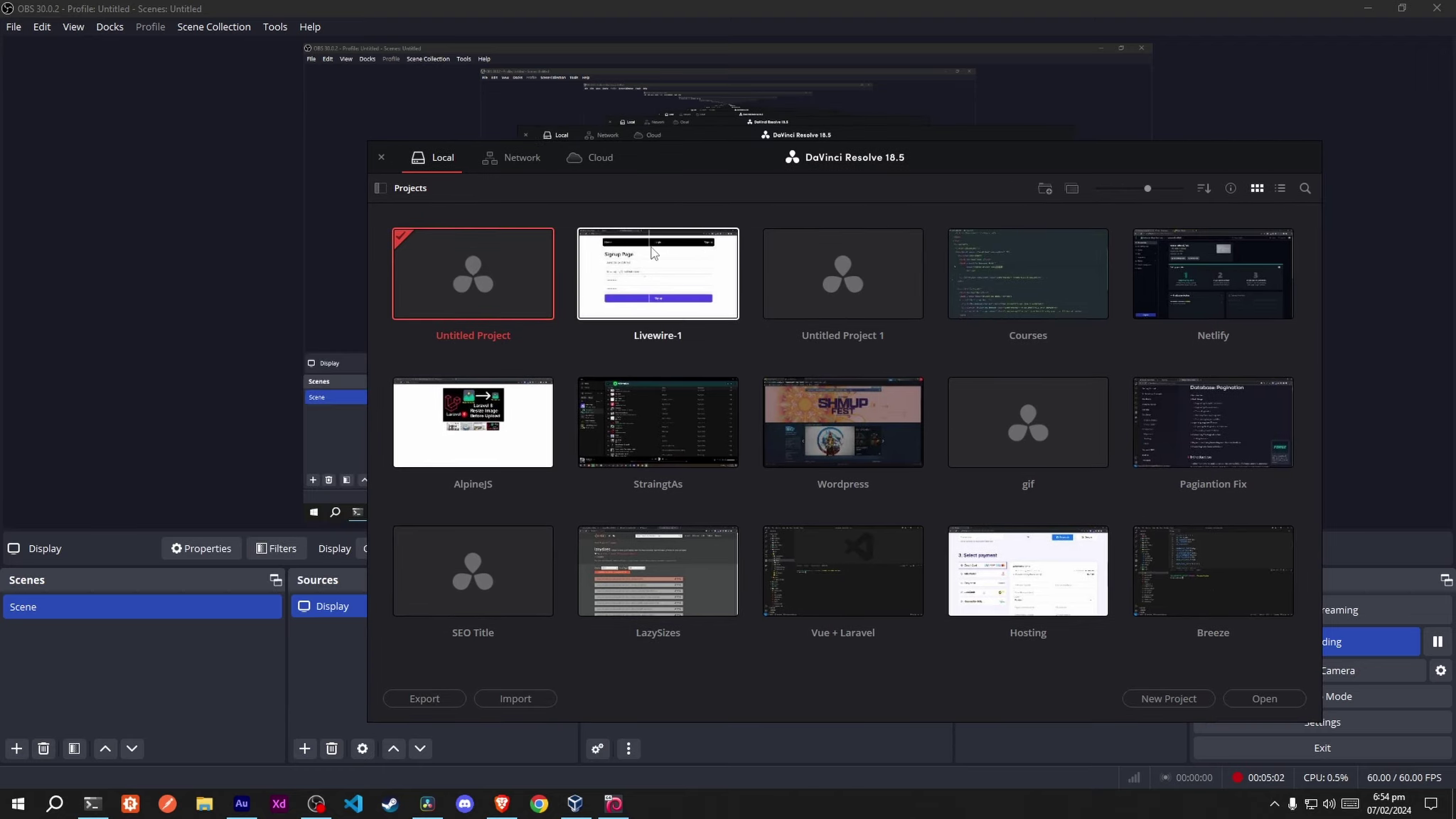
drag(933, 161, 702, 59)
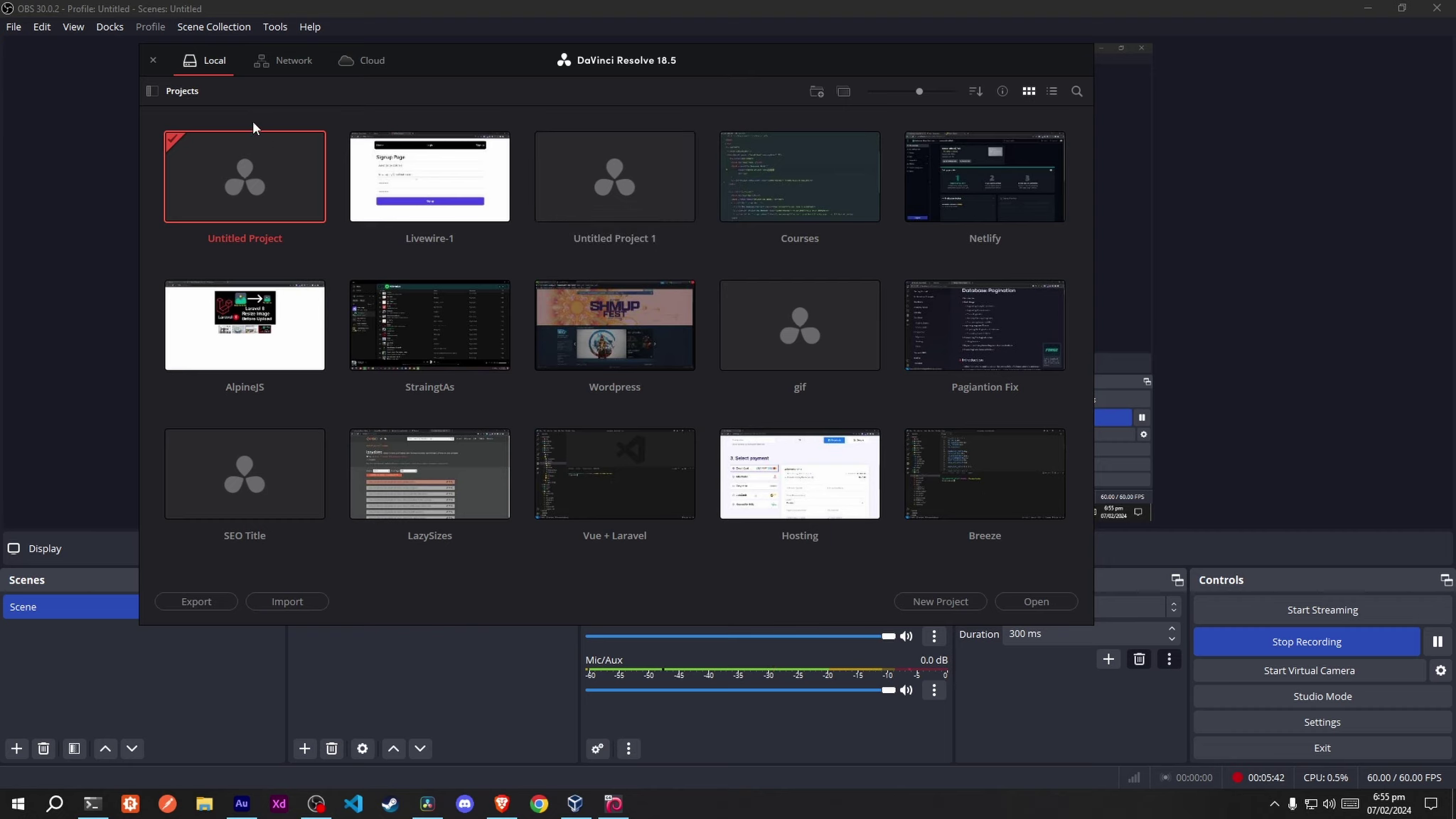
click(152, 63)
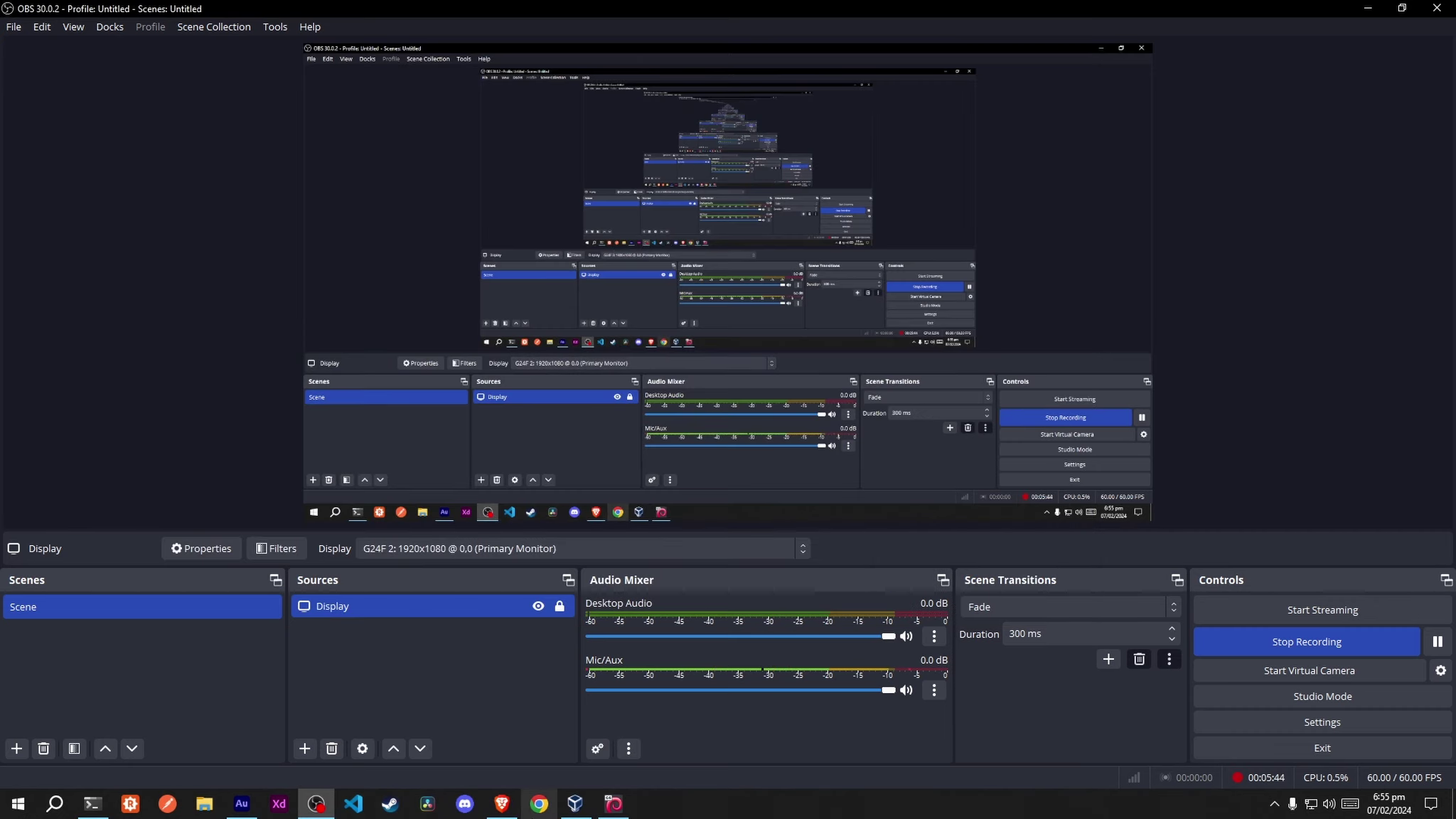
Switch to Chrome, search Google for "kdn live" to look up the Kdenlive video editor, and close the browser.
click(540, 807)
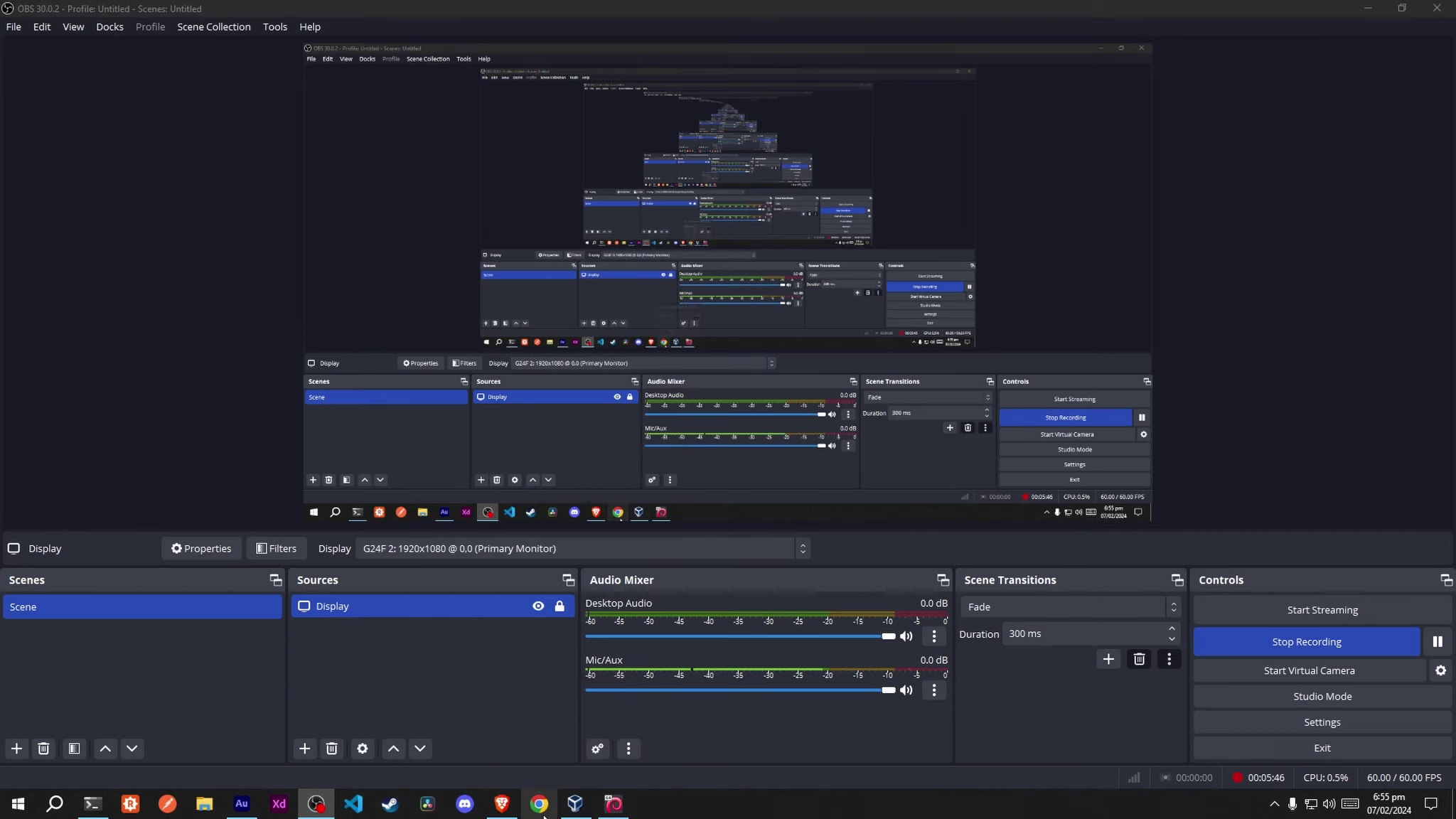
text(kdn live)
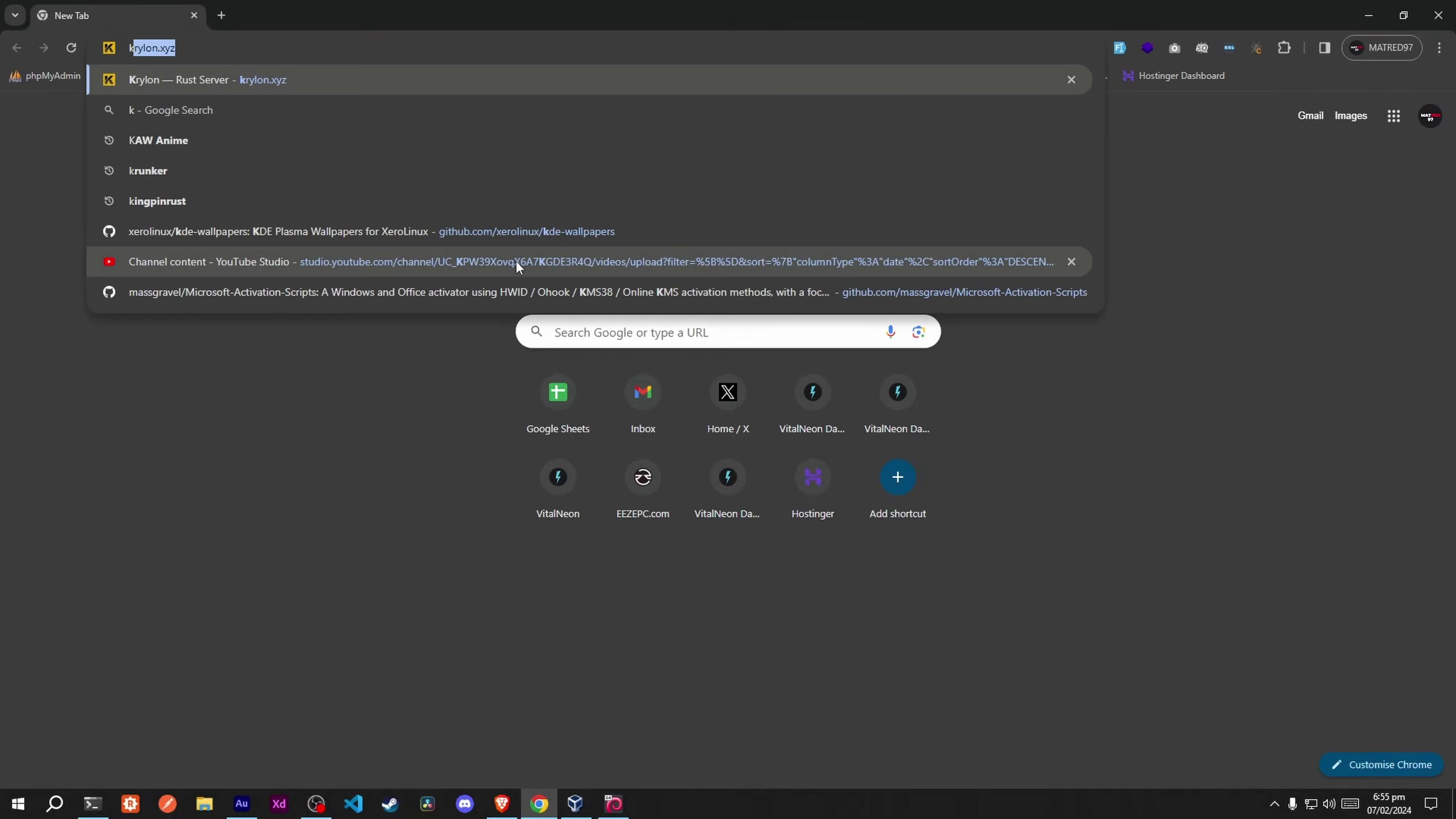
key(Return)
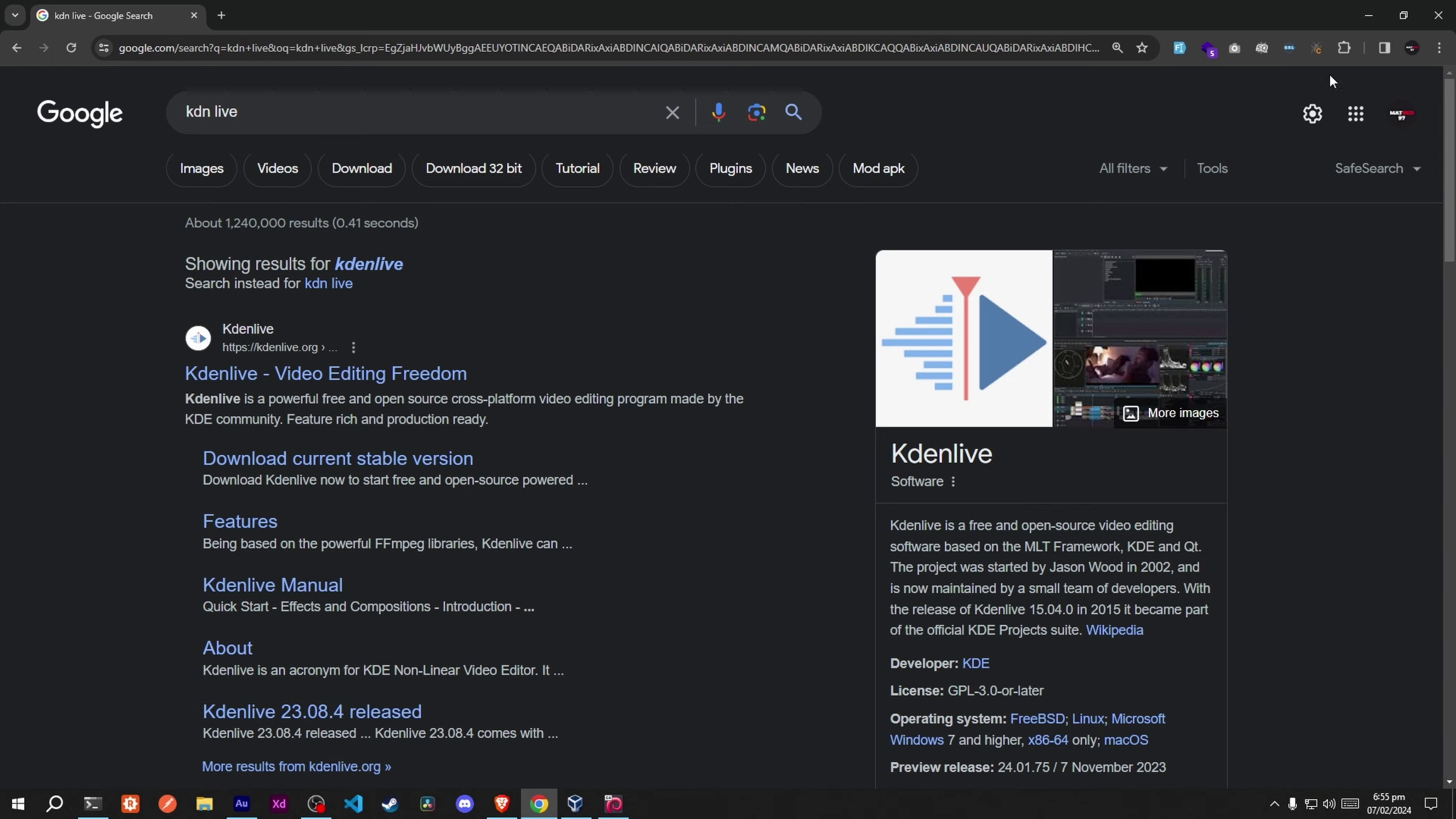
click(1425, 25)
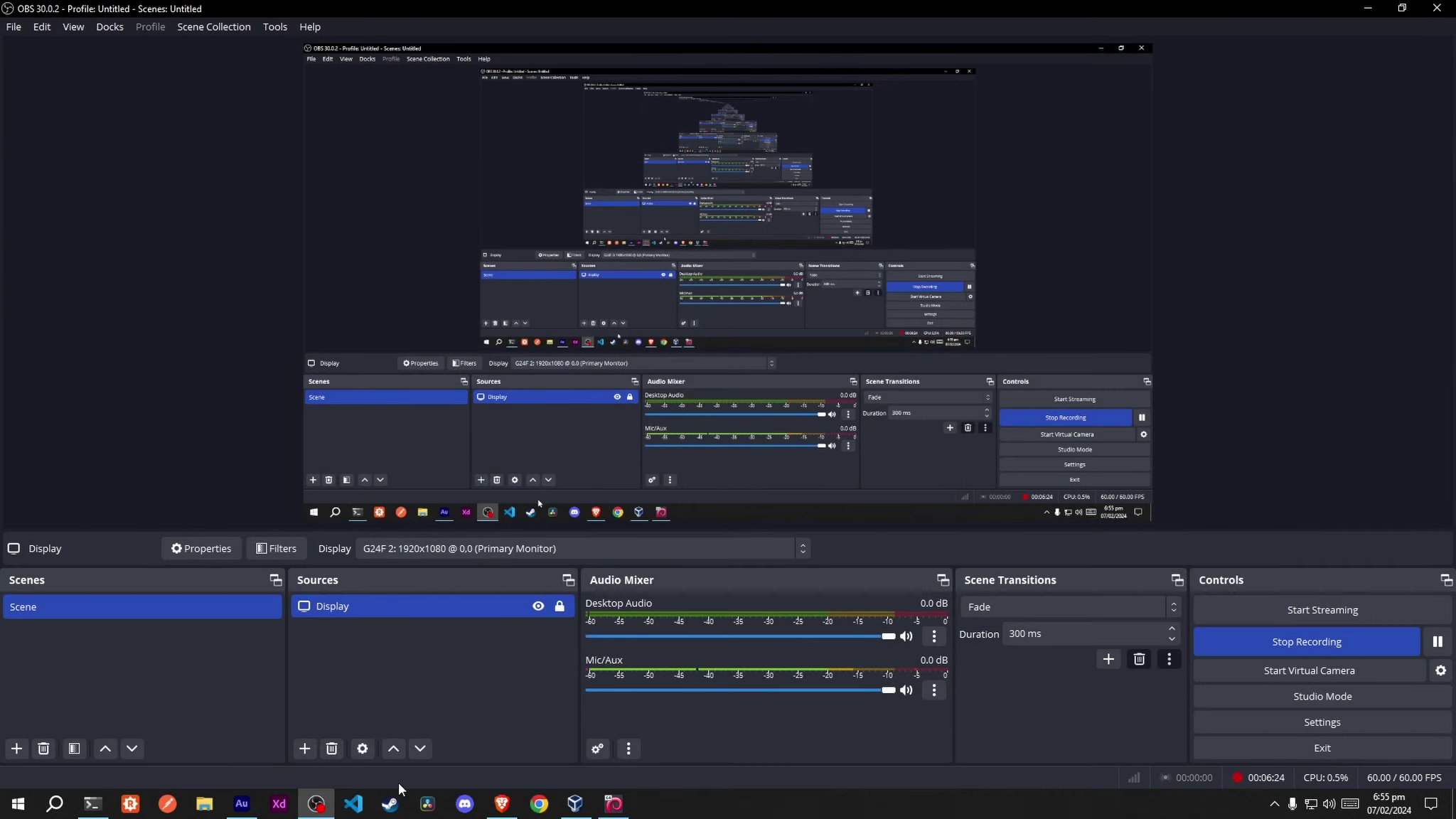
Launch Adobe XD and open the file Livewire-Thumbnails.xd from the Illustration folder.
click(280, 803)
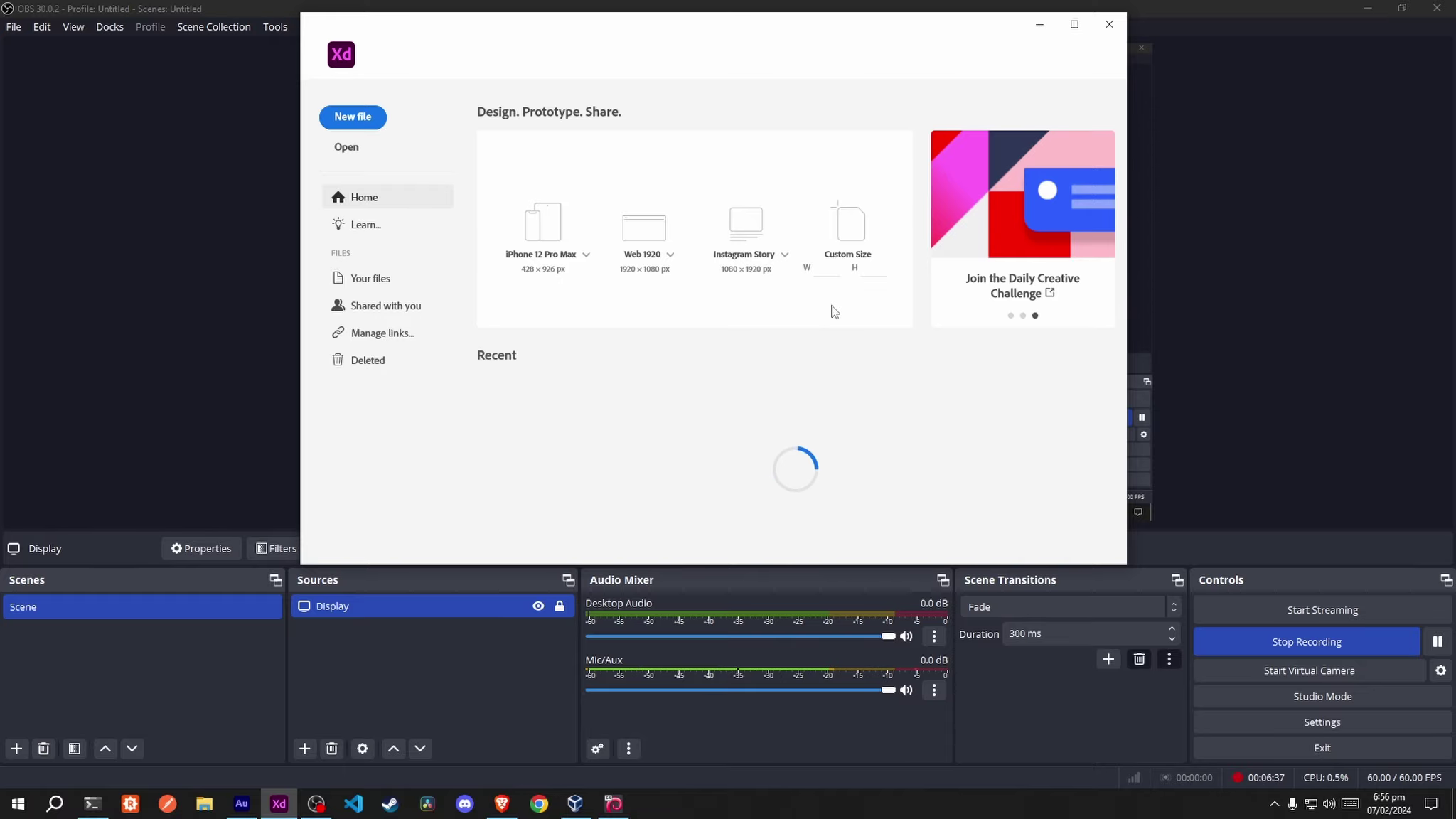
click(363, 149)
click(827, 310)
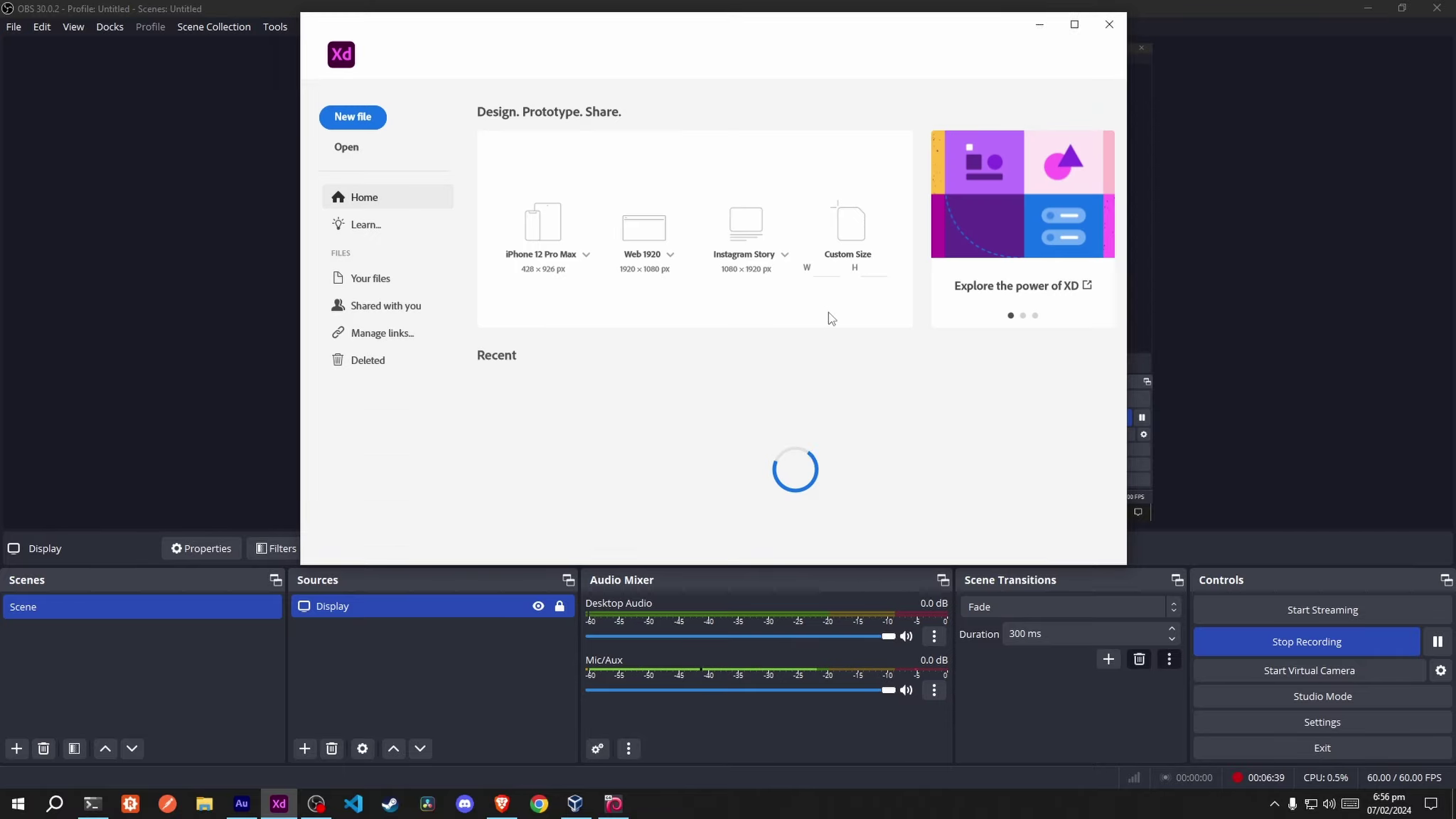
scroll(820, 379, down, 1)
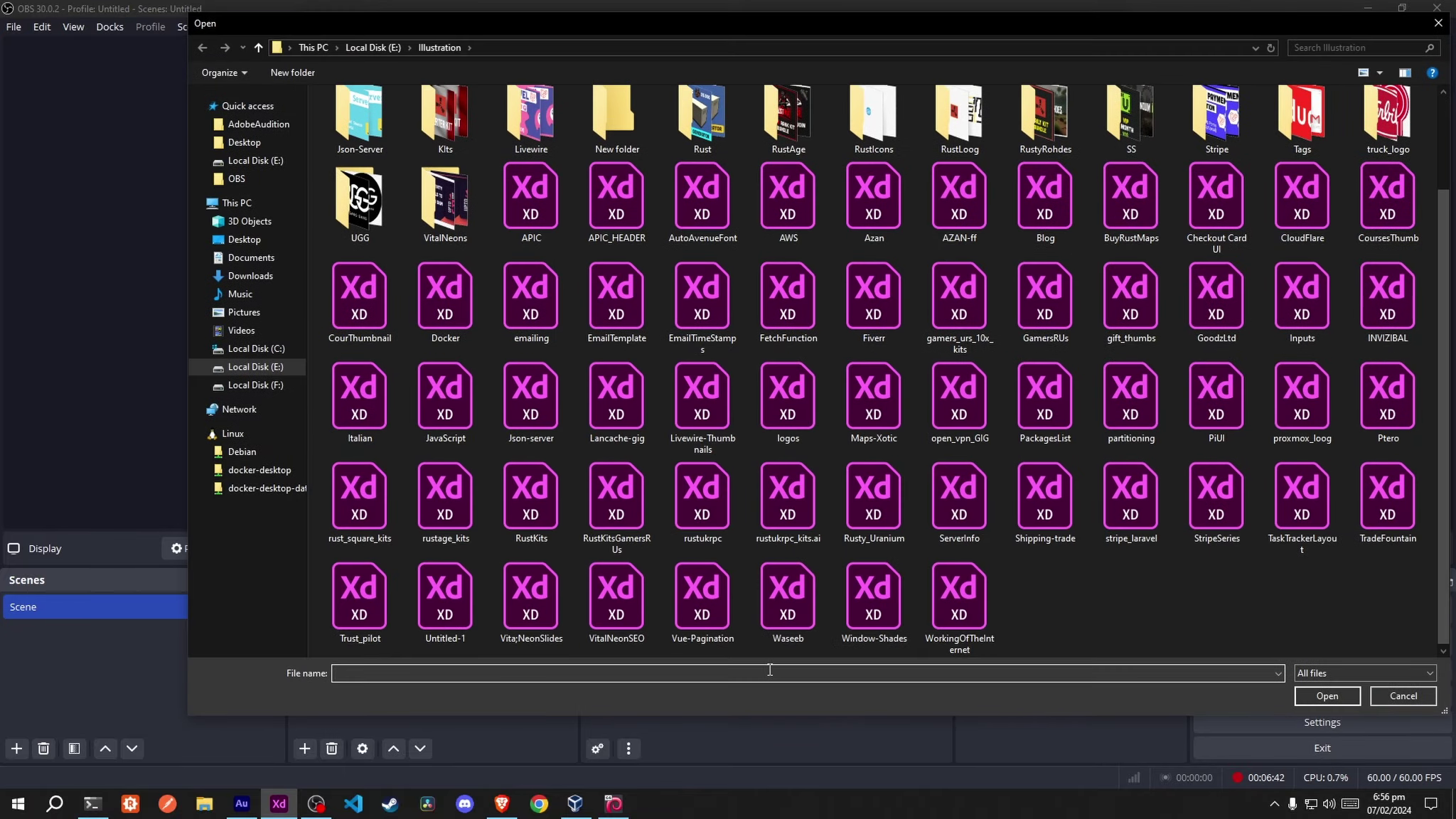
text(livew)
key(Down)
key(Return)
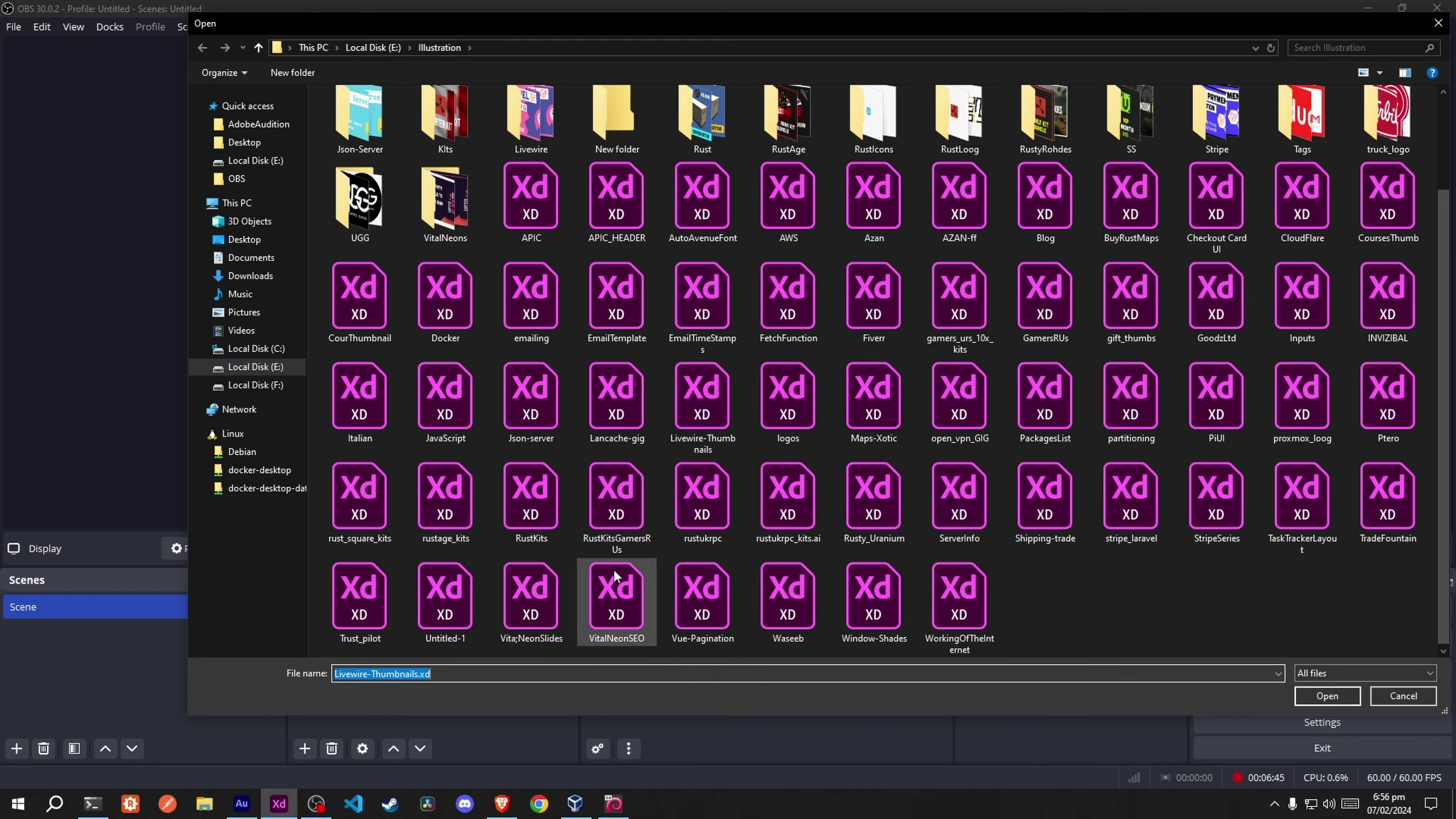
click(1327, 695)
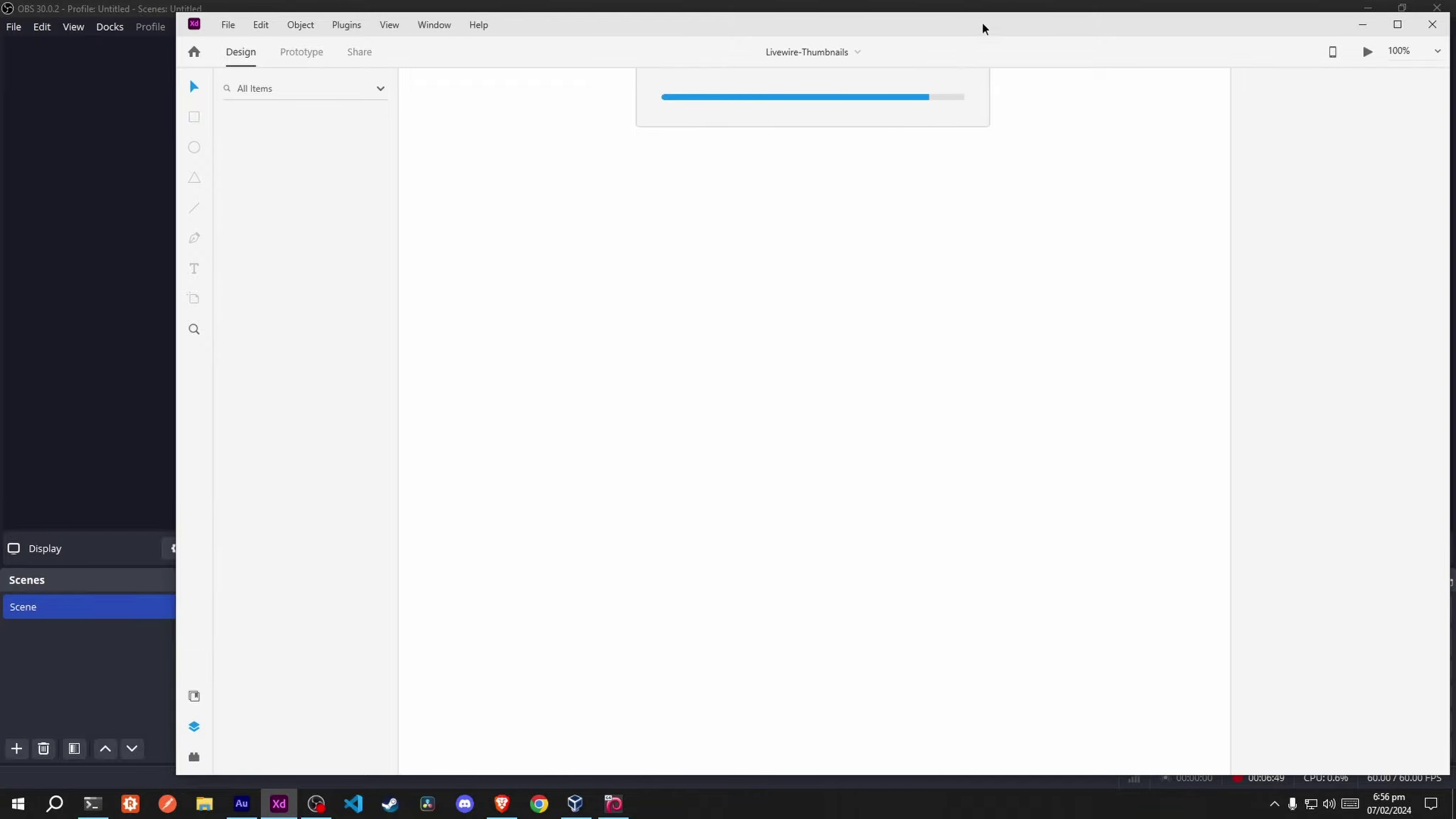
Examine the Laravel Livewire 3 course thumbnails on the pasteboard, selecting thumbnail 46 and looking over both columns.
scroll(452, 214, up, 10)
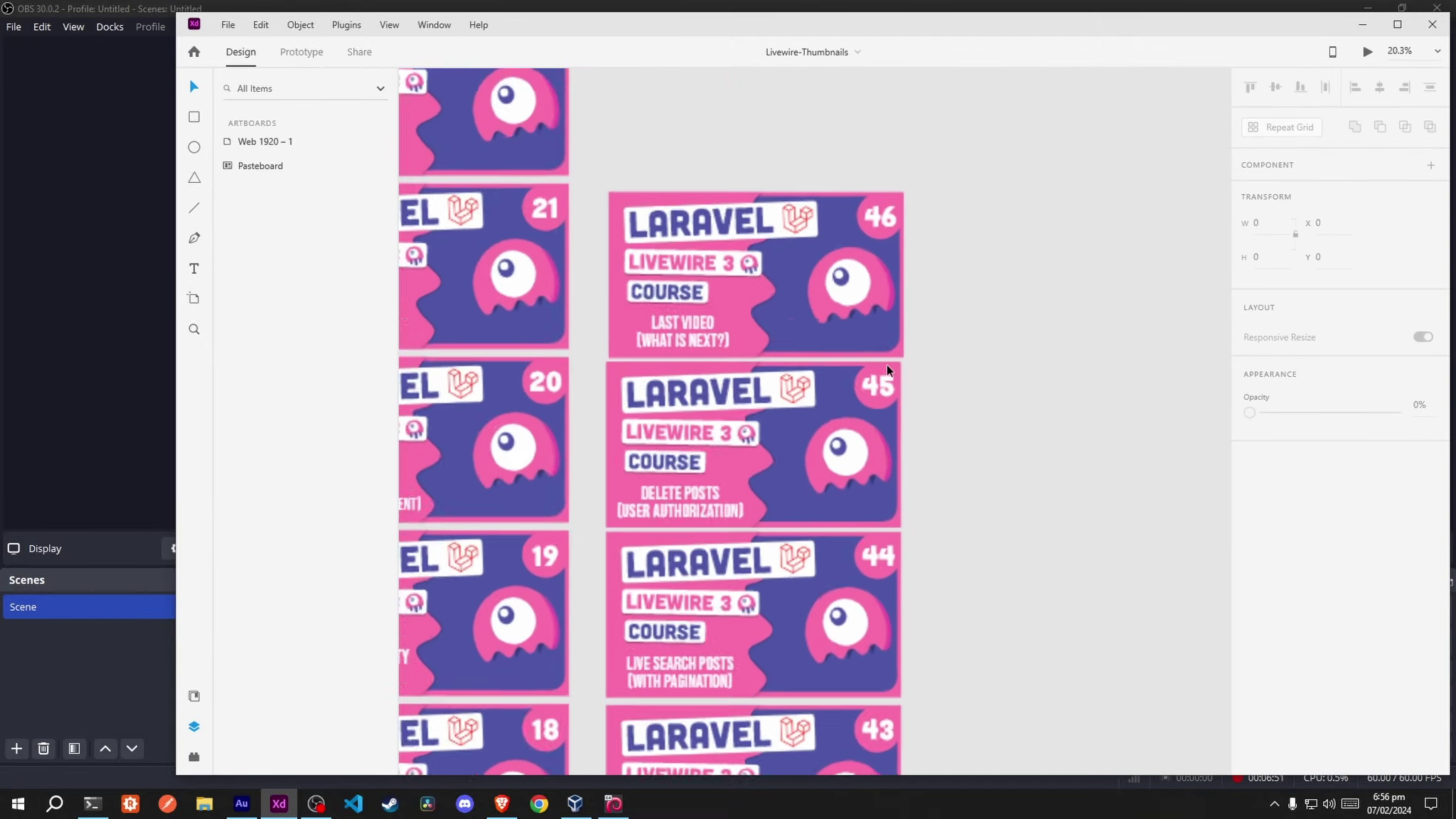
click(826, 227)
scroll(602, 295, down, 10)
scroll(441, 576, down, 2)
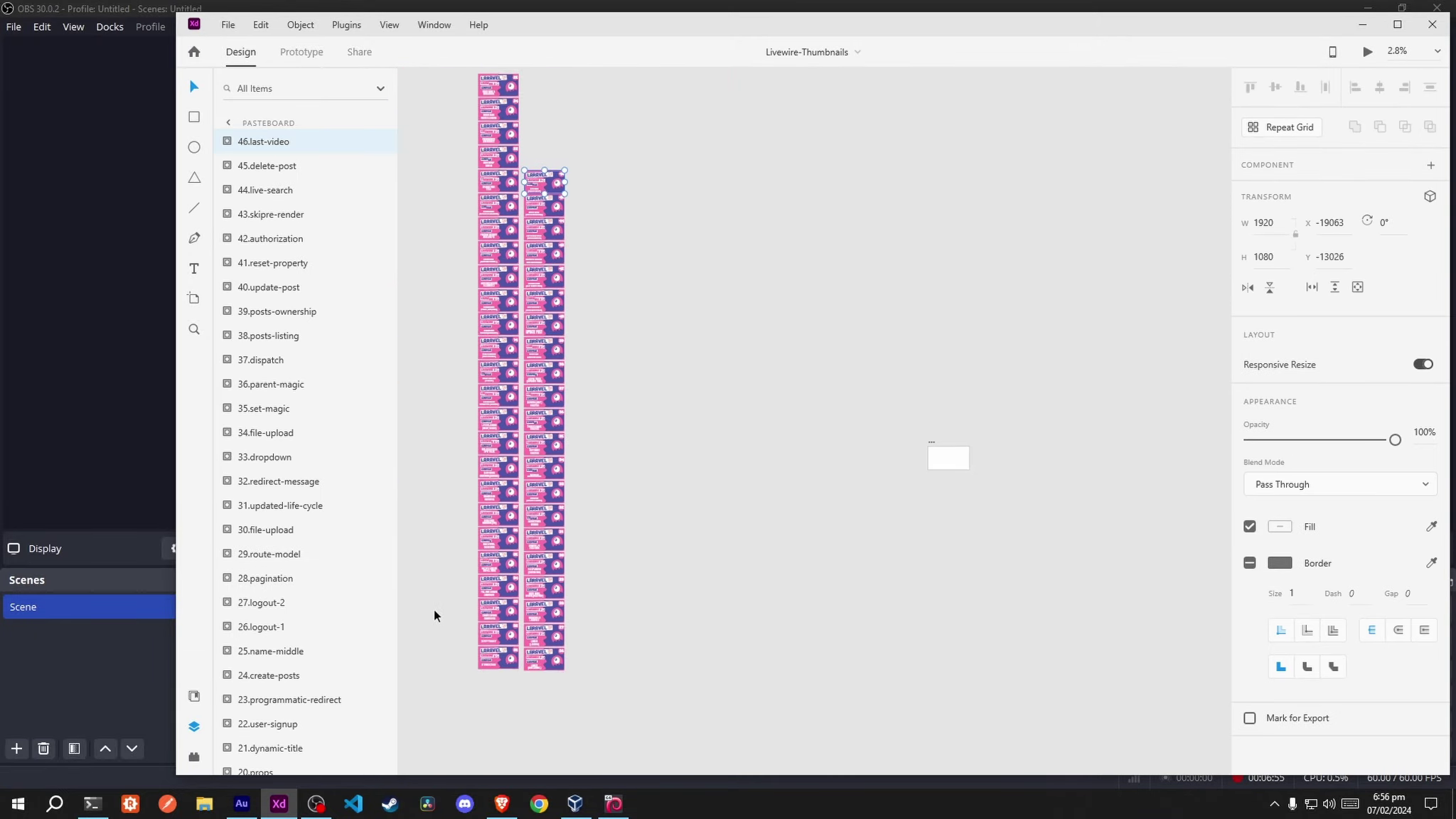
scroll(396, 659, up, 3)
scroll(643, 703, up, 4)
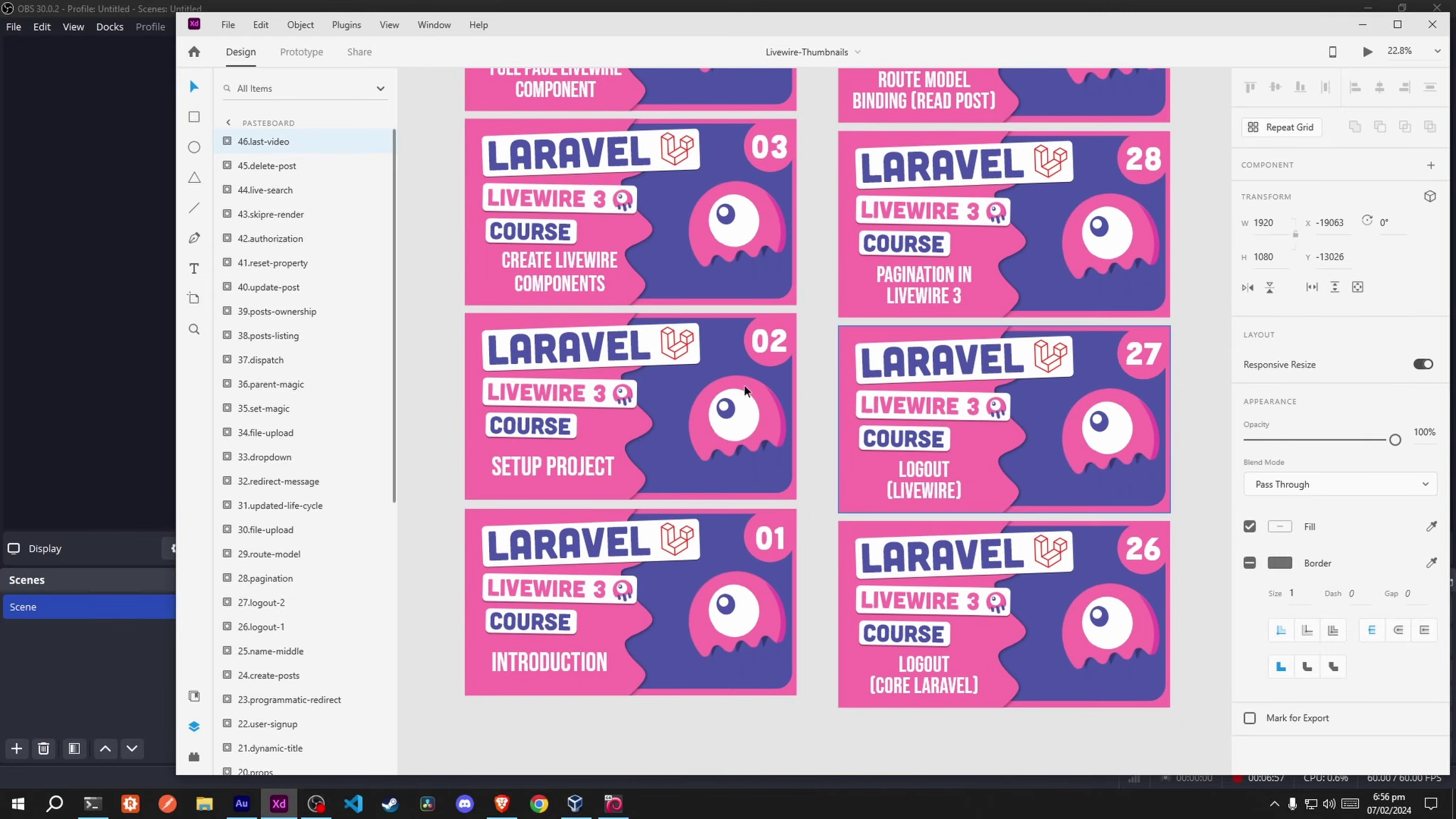
scroll(916, 224, down, 4)
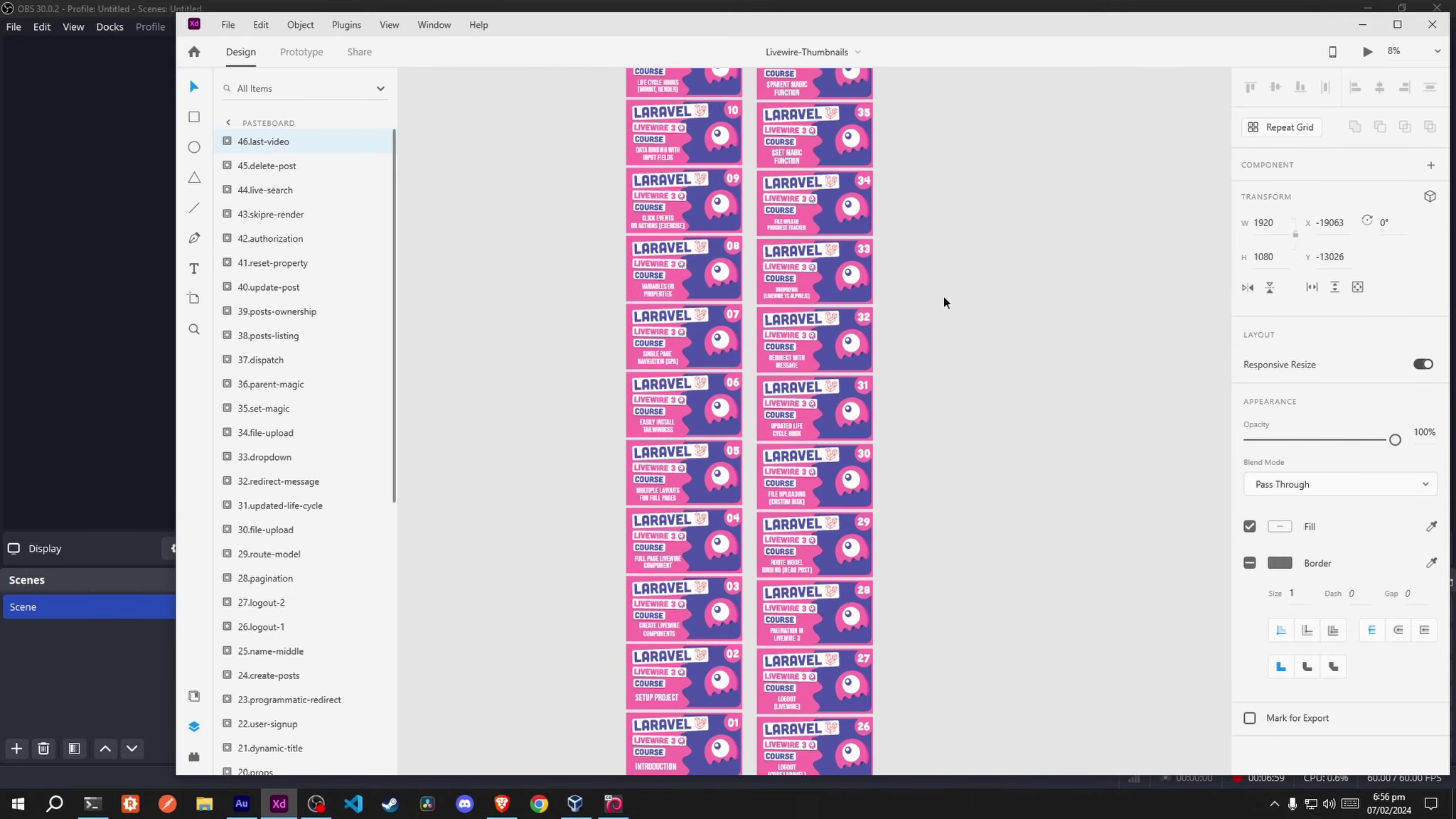